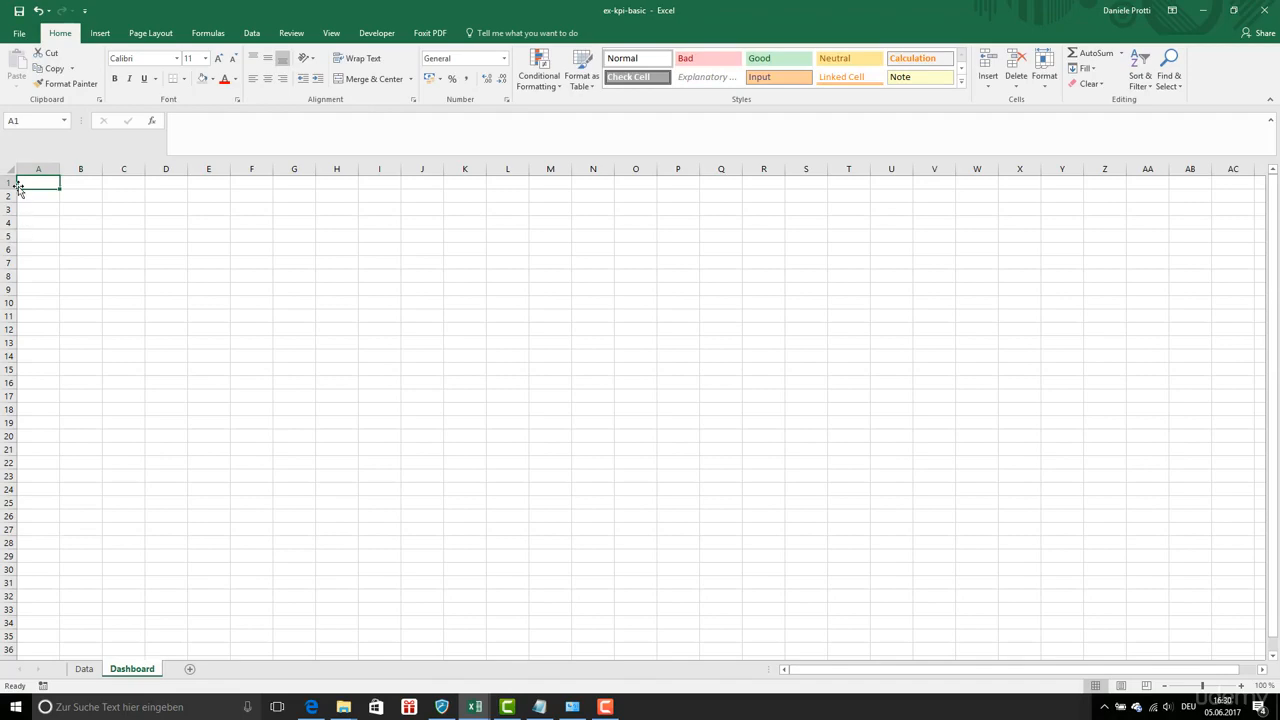
Fill the entire Dashboard sheet with a light gray background.
left_click(12, 167)
left_click(213, 79)
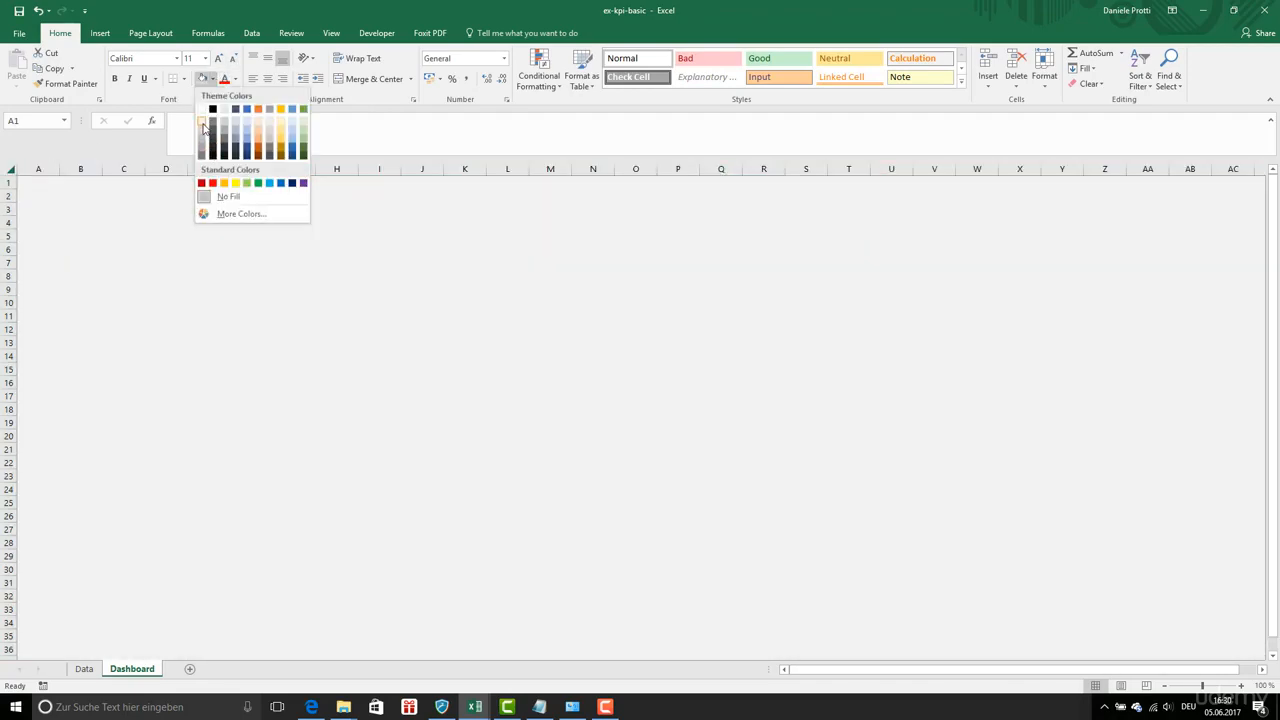
left_click(203, 125)
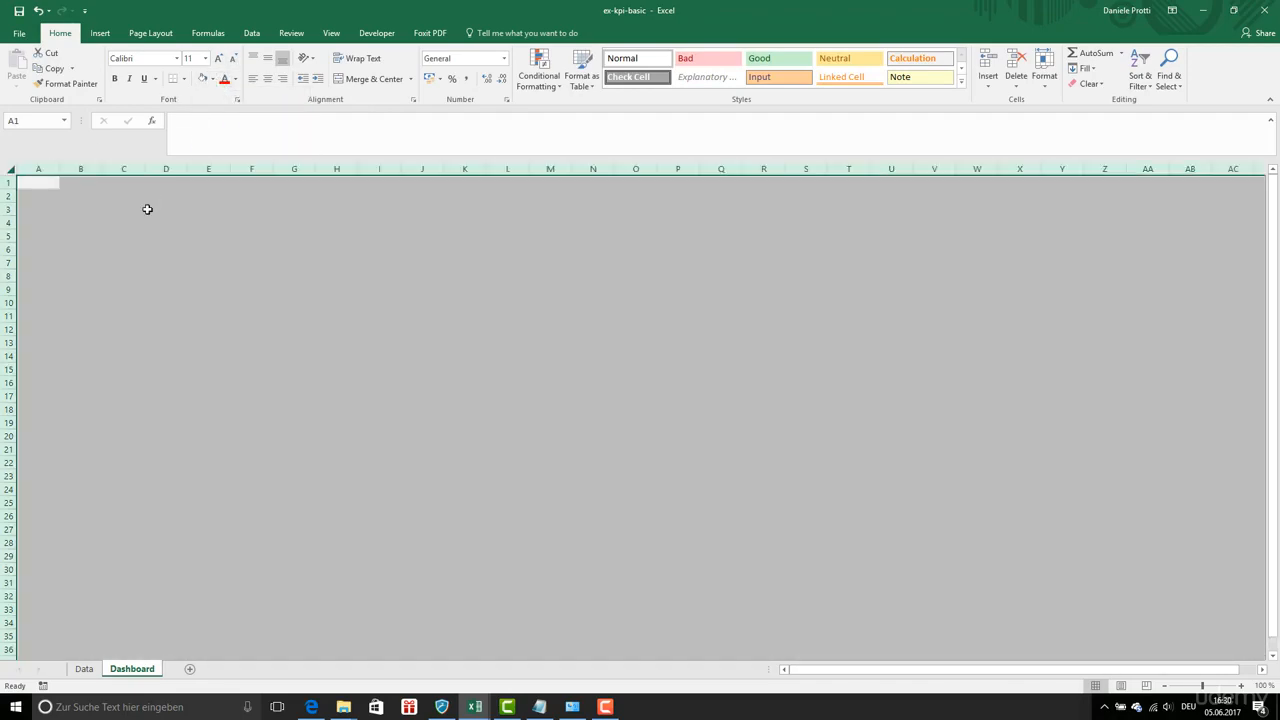
left_click(136, 232)
left_click(94, 306)
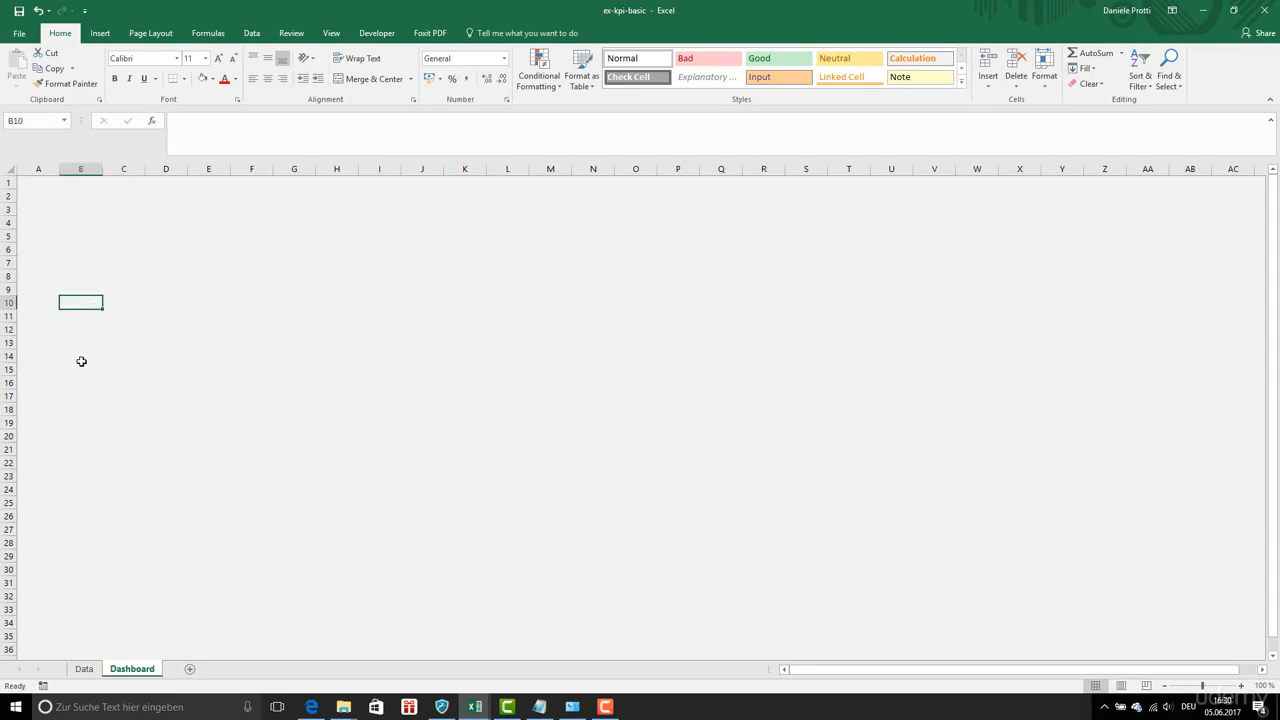
Link cell B14 of the Dashboard to the Economic Strength area name in Data!B3.
left_click(82, 356)
type("=")
left_click(84, 669)
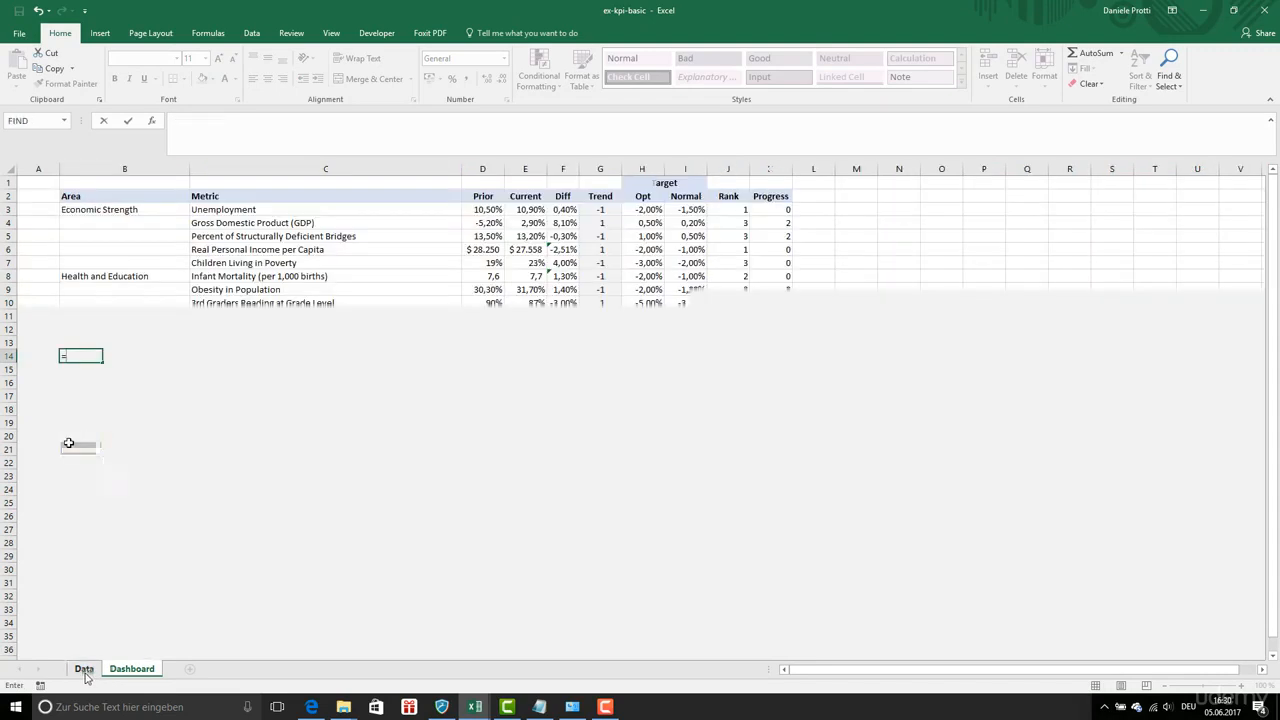
left_click(109, 209)
key("Return")
Format the Economic Strength heading in B14 with font size 16 and a dark blue font color.
left_click(109, 355)
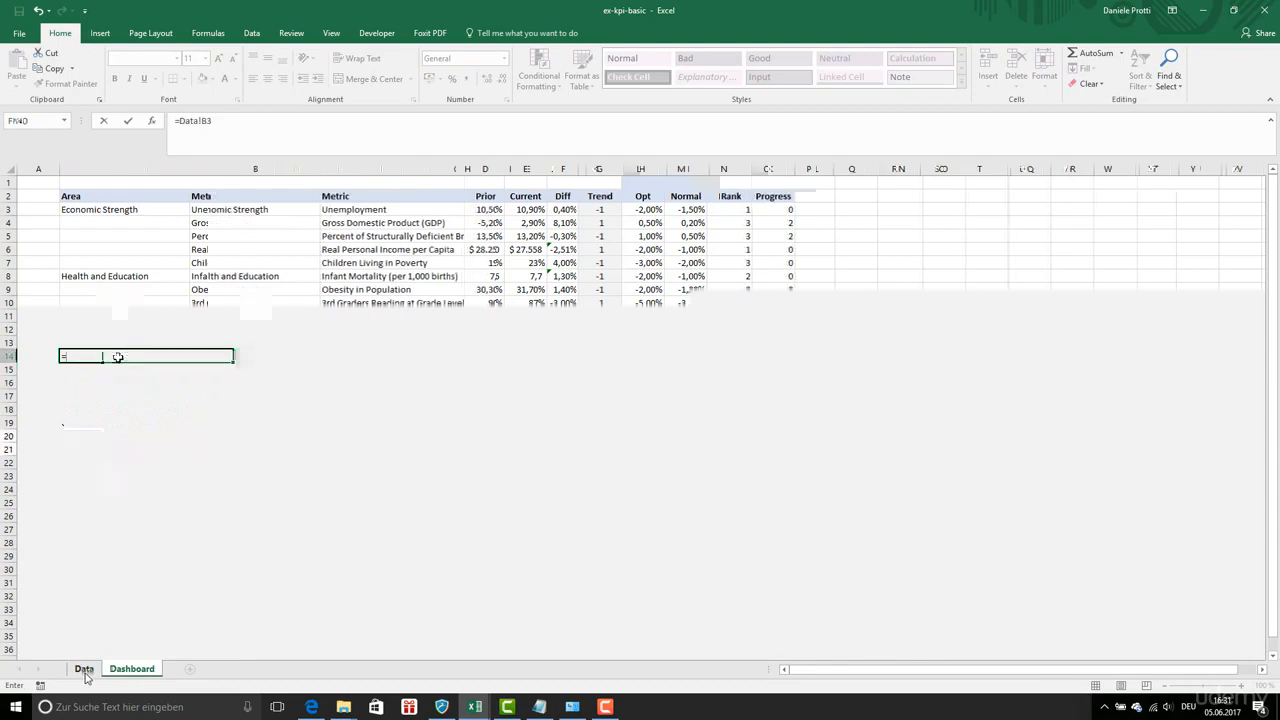
left_click(222, 60)
left_click(222, 60)
left_click(222, 60)
left_click(236, 78)
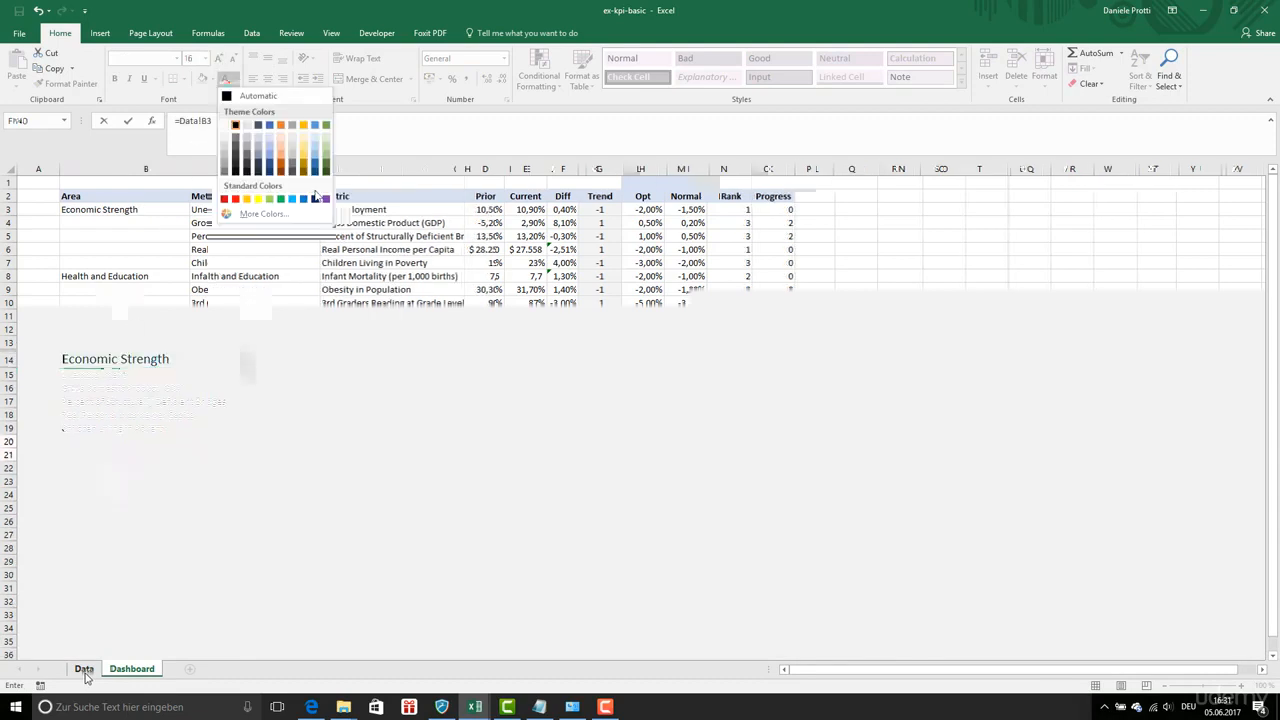
left_click(314, 200)
Enter the column labels "prior" in C14 and "current" in D14.
left_click(265, 357)
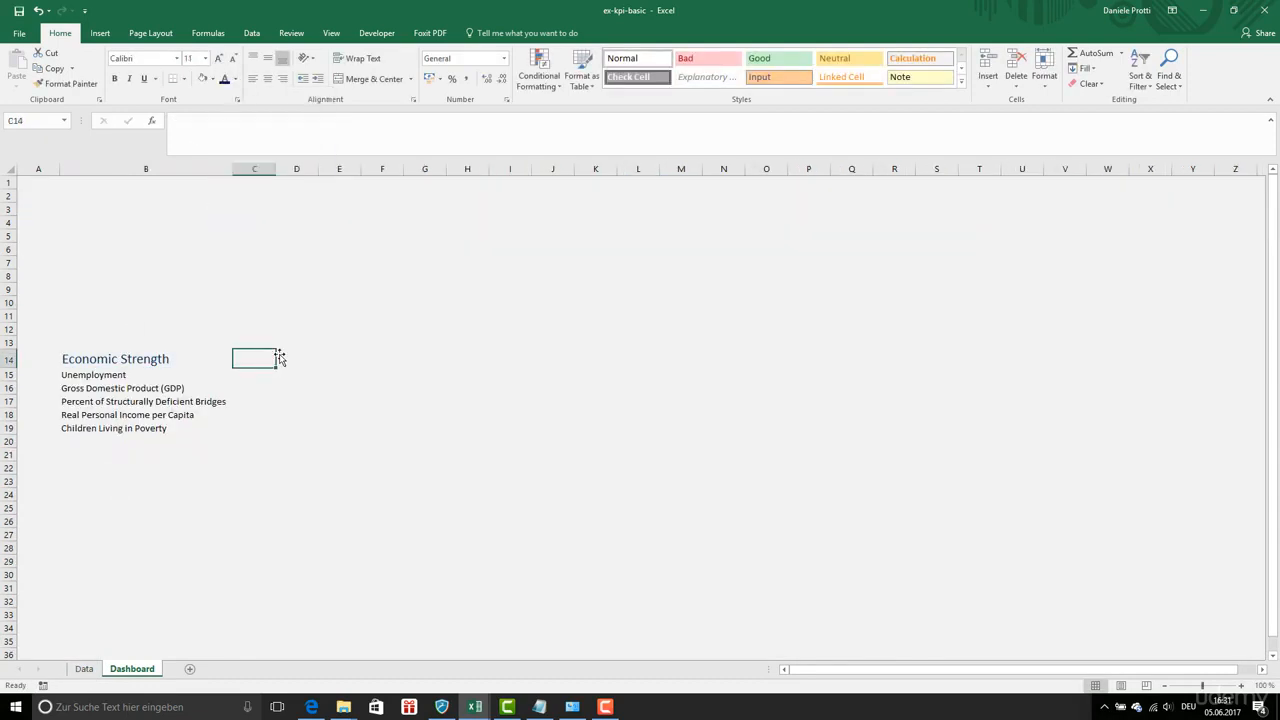
type("prior")
left_click(290, 359)
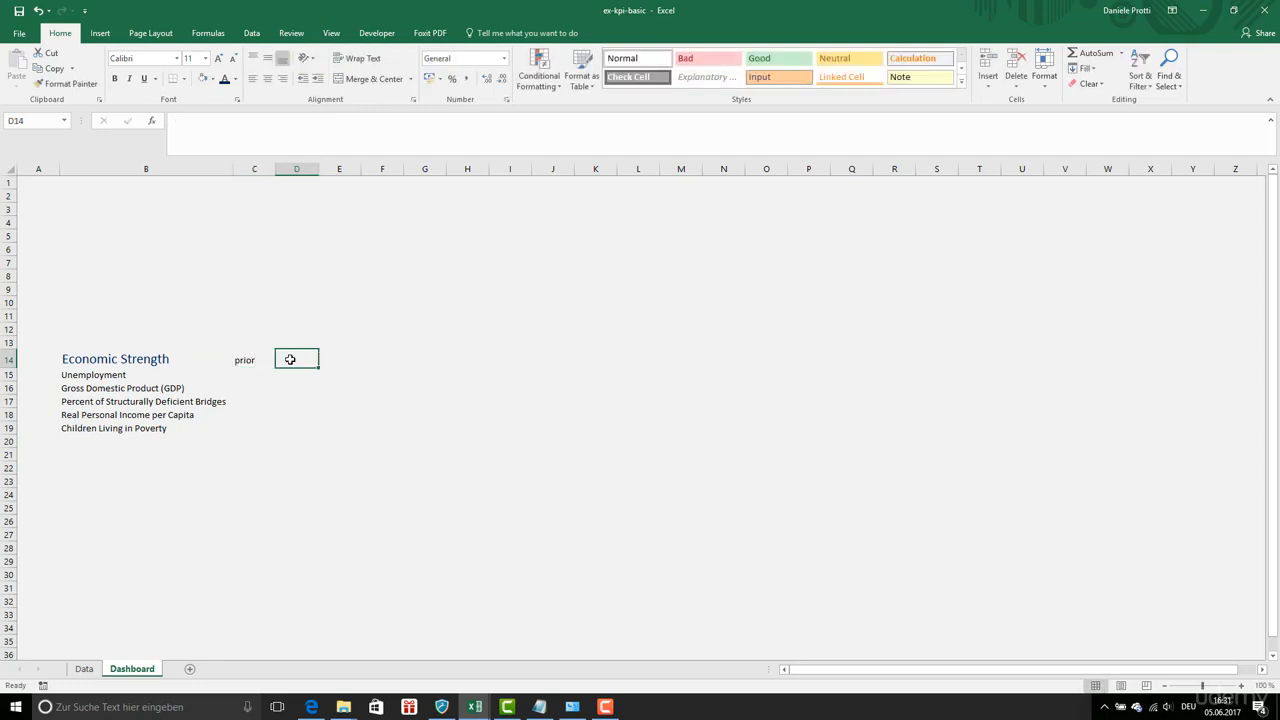
type("current")
key("Return")
Insert a row above Unemployment and move the prior and current labels down into C15:D15.
left_click(8, 374)
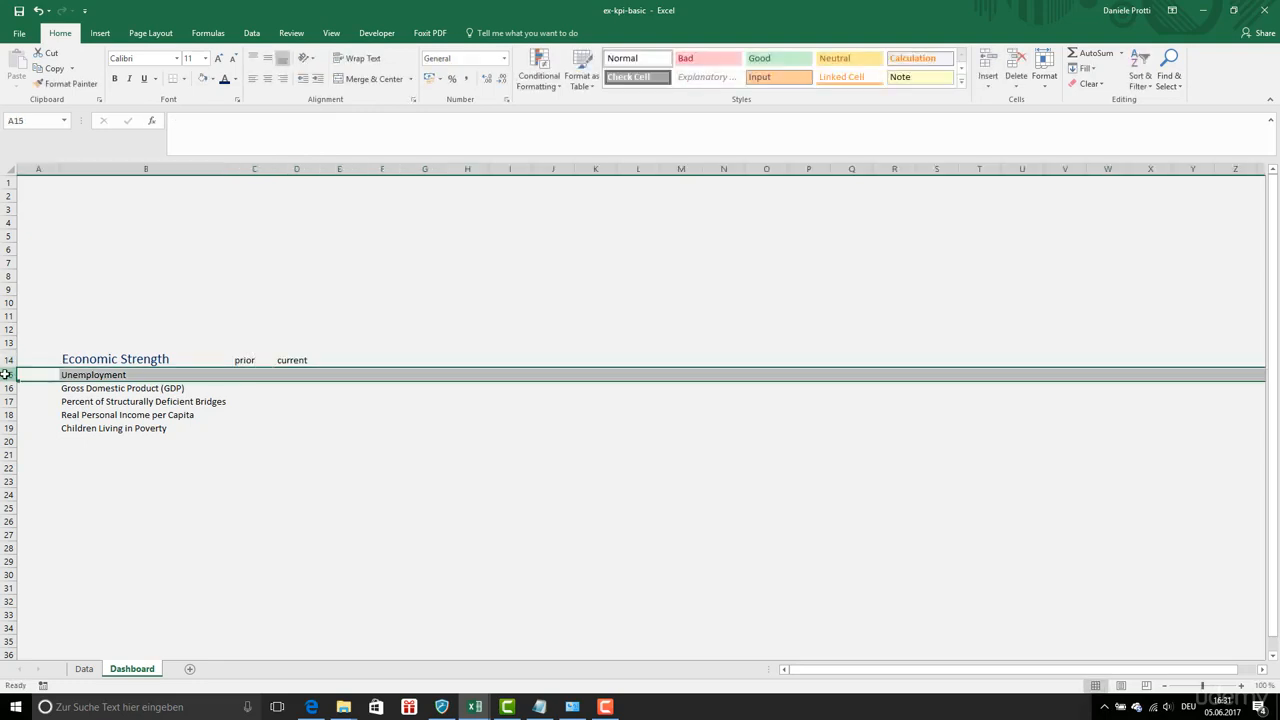
right_click(8, 375)
left_click(41, 470)
left_click_drag(256, 362, 297, 380)
Add the column labels "Rank" in E15 and "Progress" in F15.
key("Right")
key("Right")
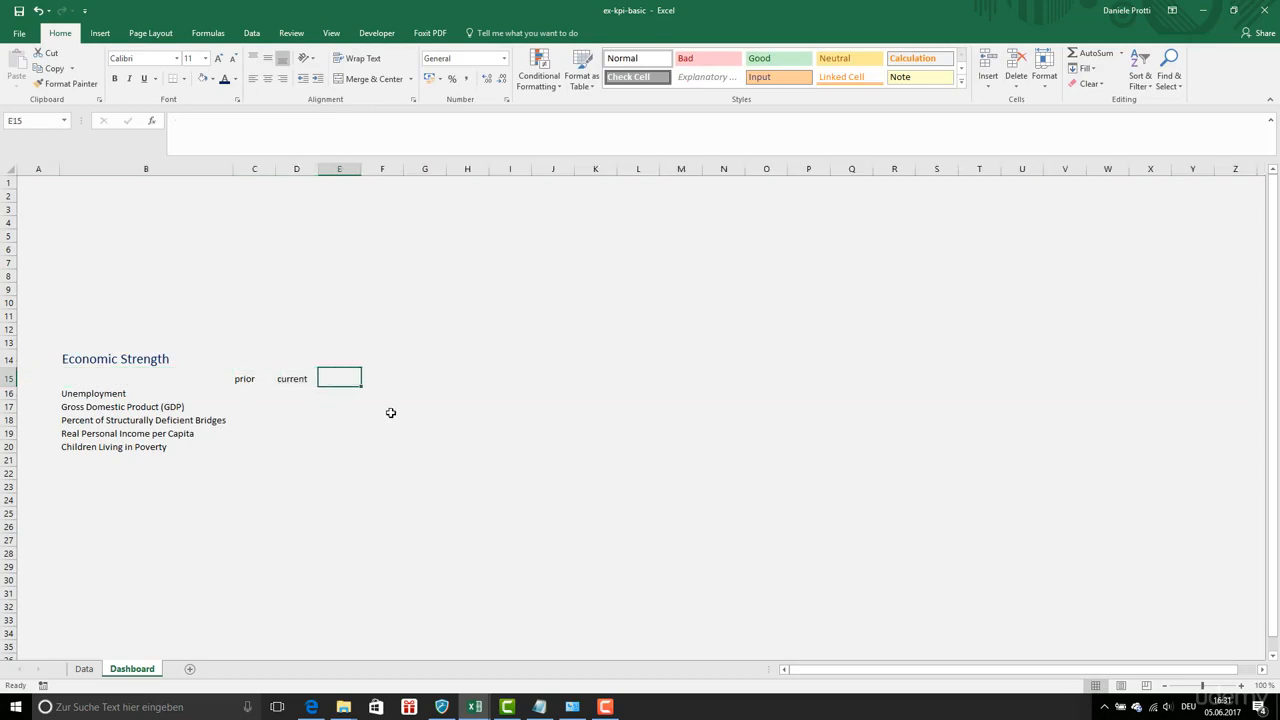
type("Rank")
key("Tab")
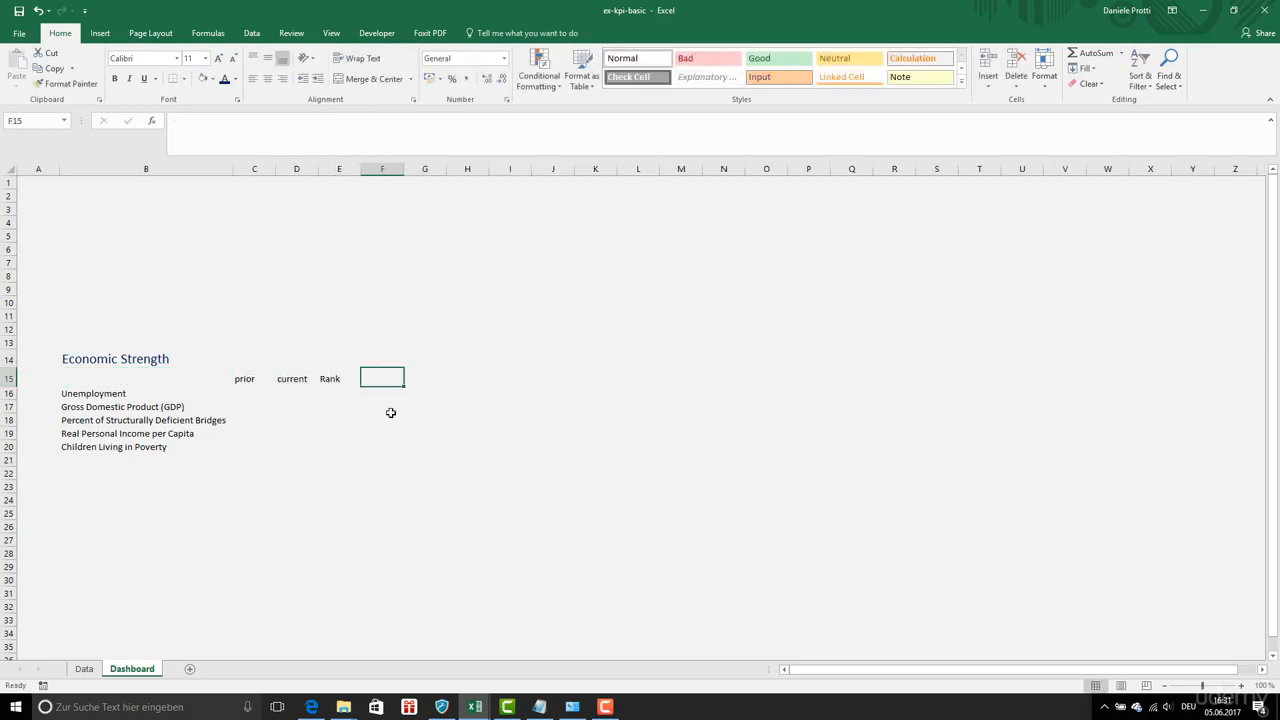
type("Progress")
Link Unemployment's prior and current cells, C16 and D16, to the matching values on the Data sheet.
left_click(246, 396)
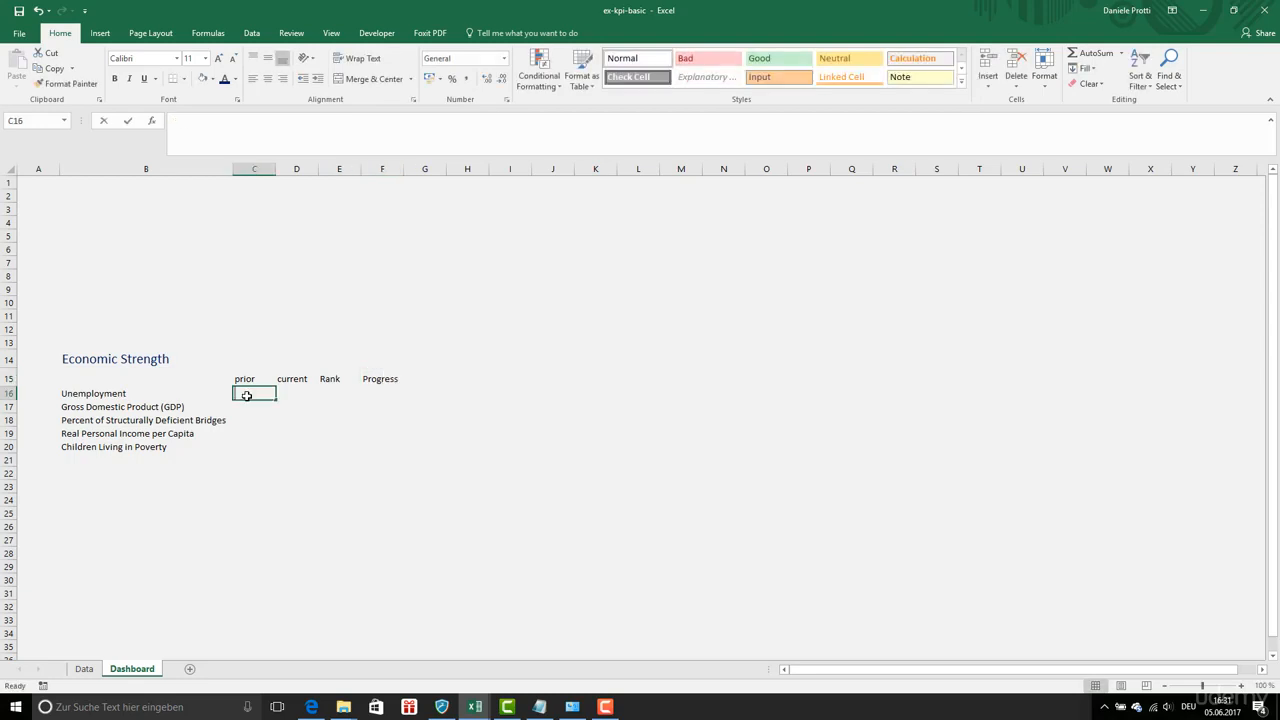
type("10,5%")
key("Tab")
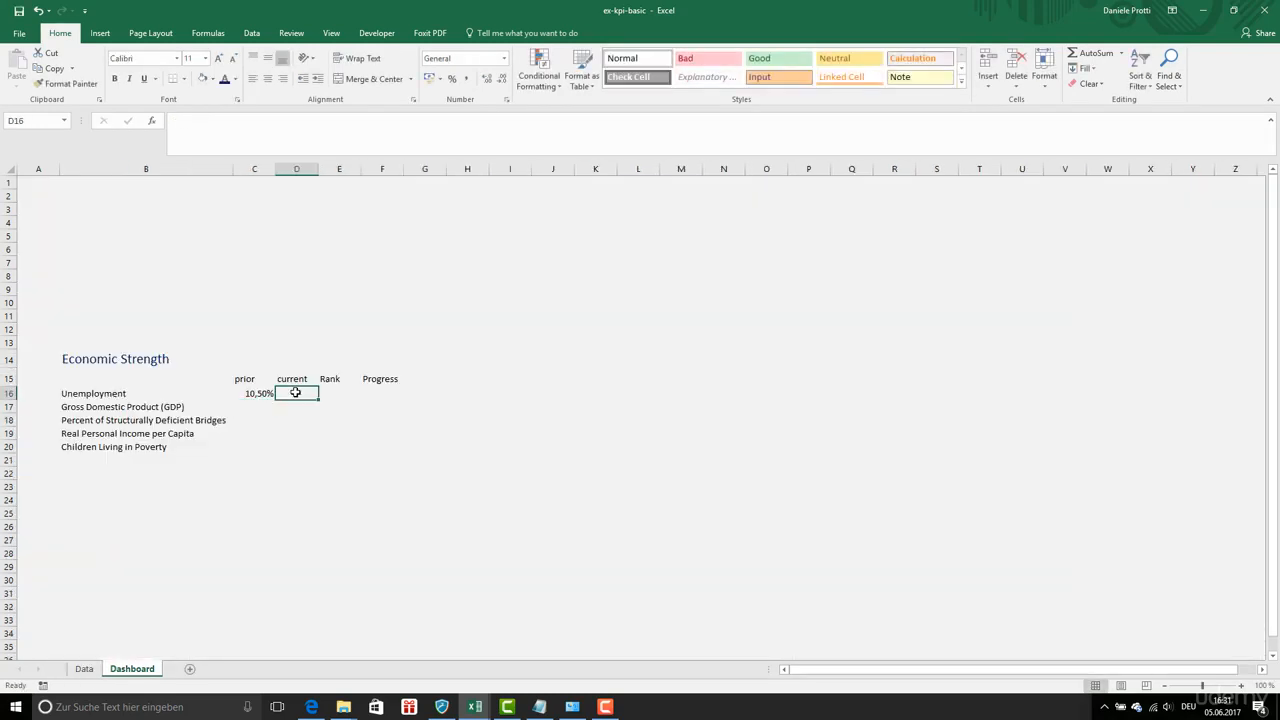
type("10,9%")
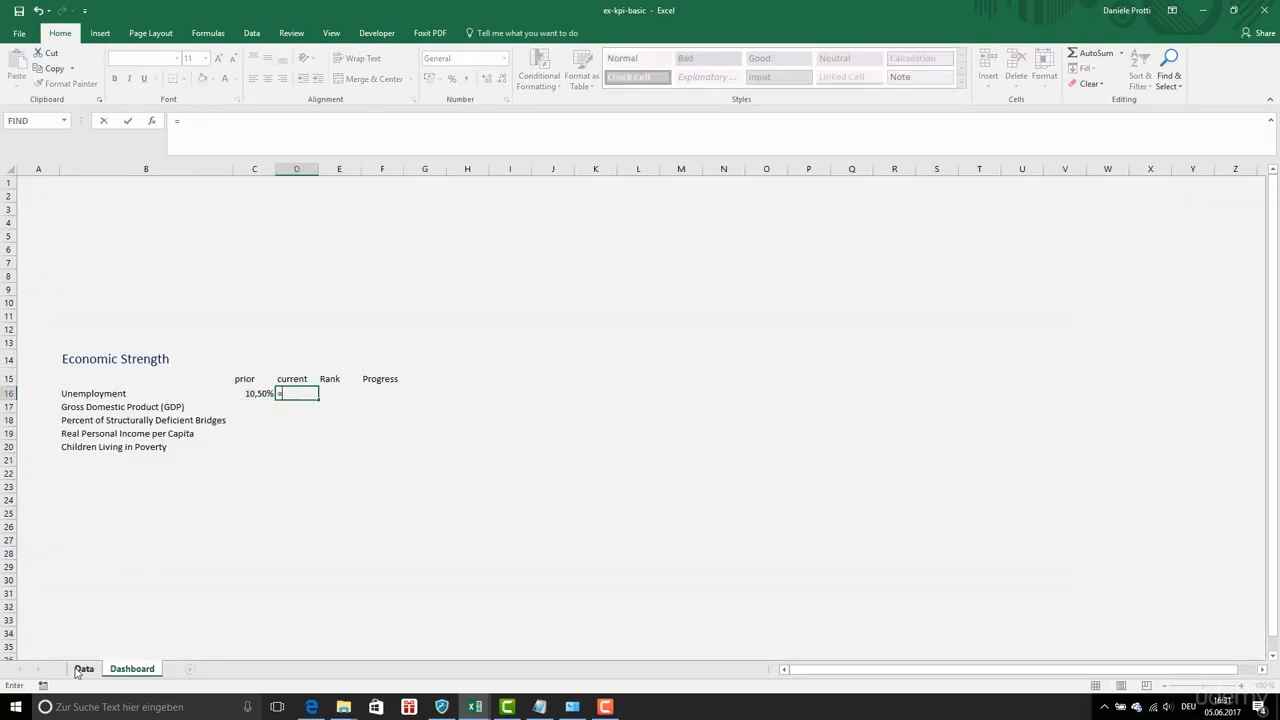
key("Return")
Link Unemployment's Rank cell E16 to Data!J3 and its Progress cell F16 to the Progress value on the Data sheet.
left_click(337, 393)
type("10,90")
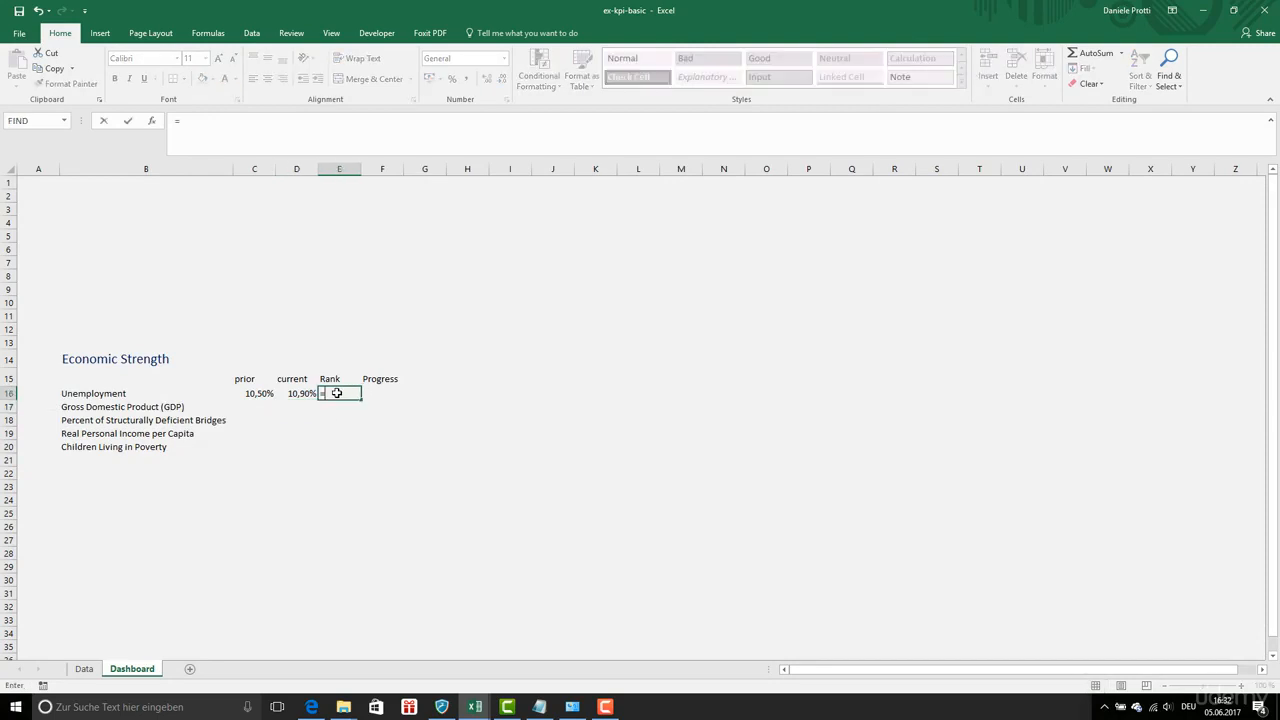
key("Return")
left_click(397, 396)
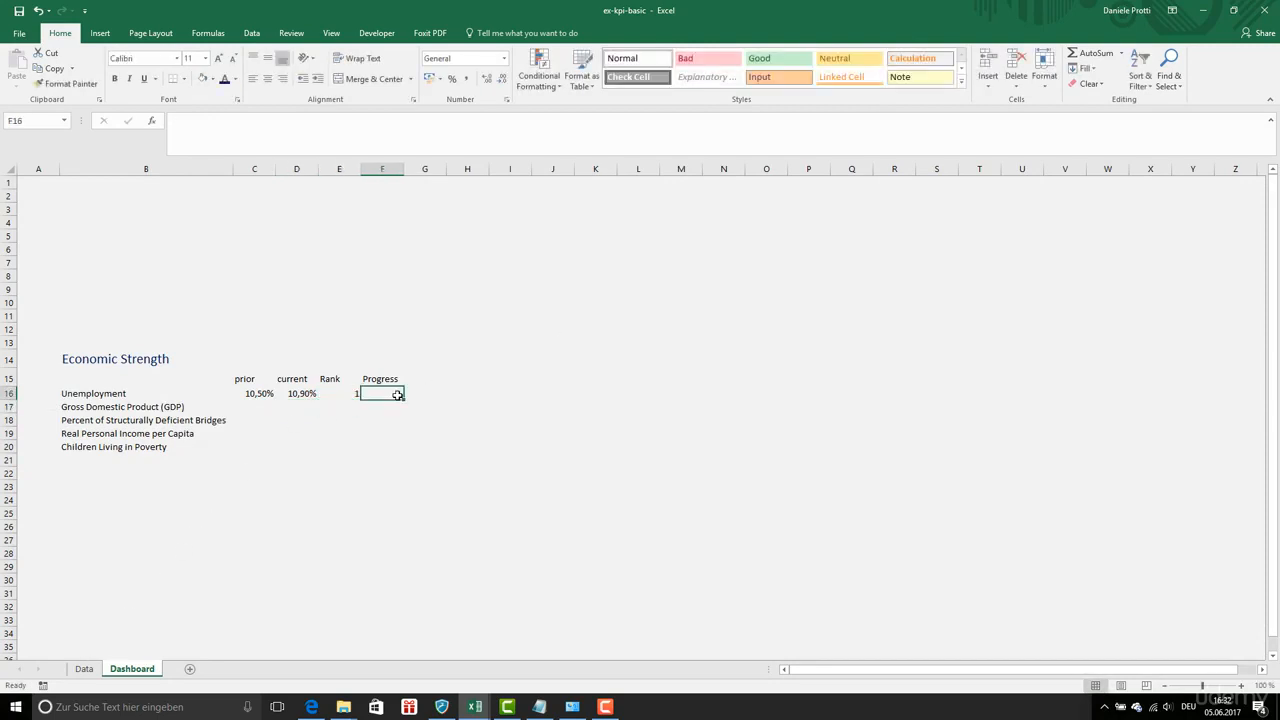
type("=")
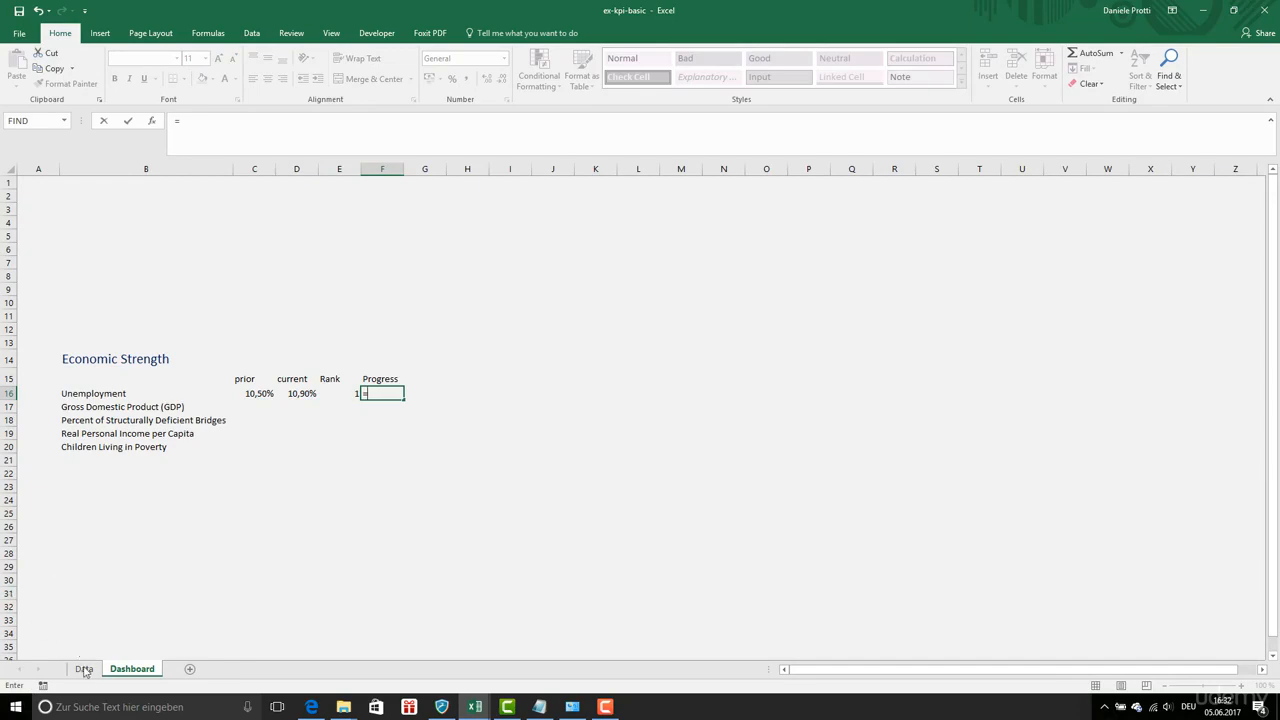
left_click(84, 668)
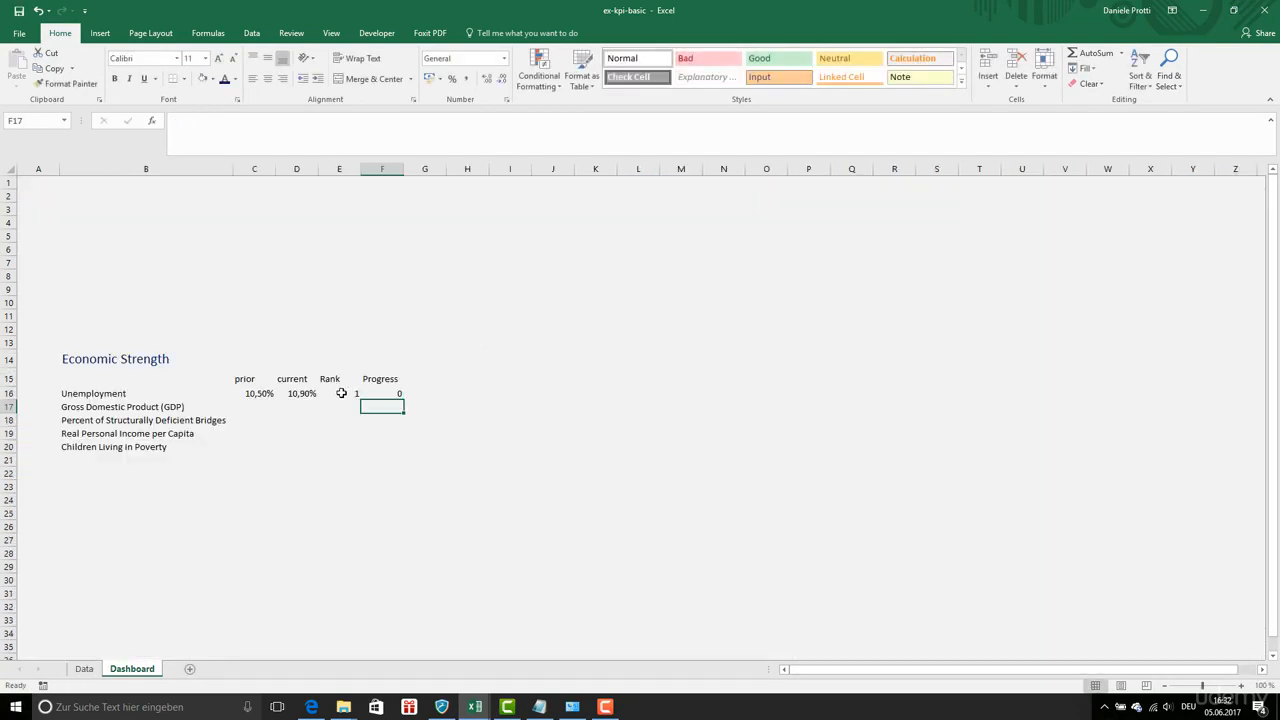
Center the Unemployment Rank and Progress values in E16:F16 and the four column labels in C15:F15.
left_click(341, 393)
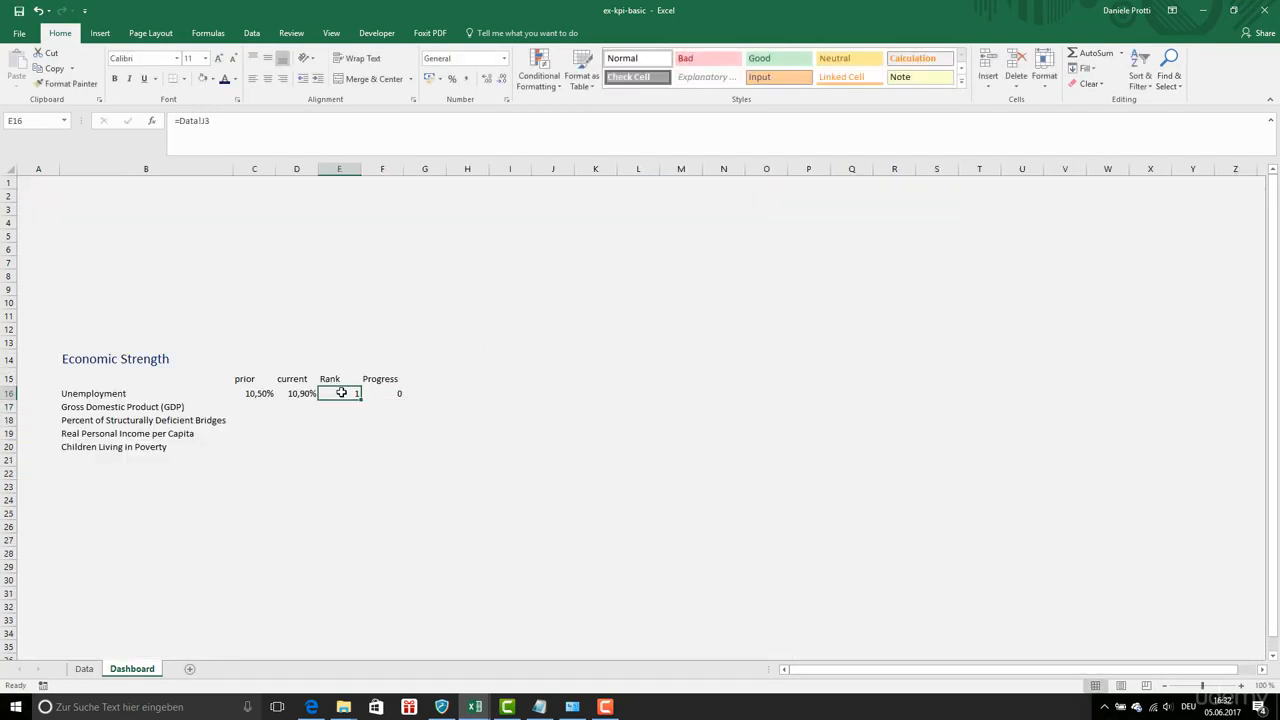
key("shift+Right")
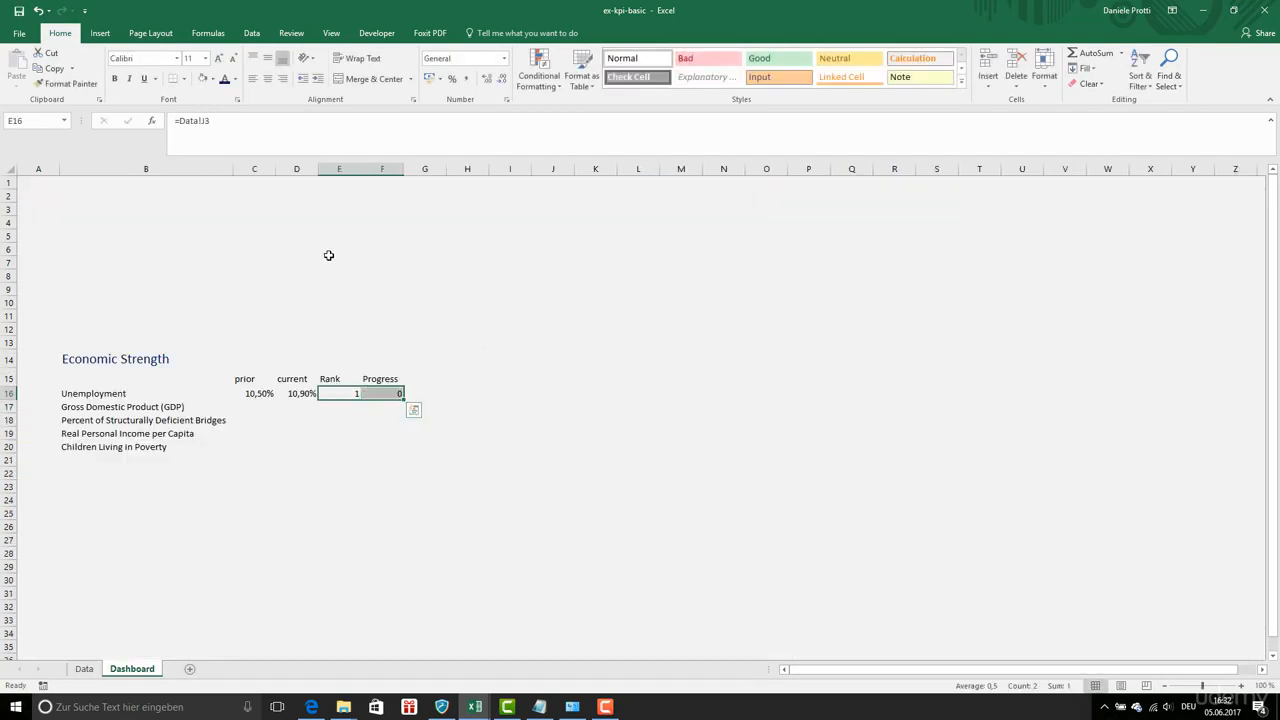
left_click(267, 78)
left_click(145, 276)
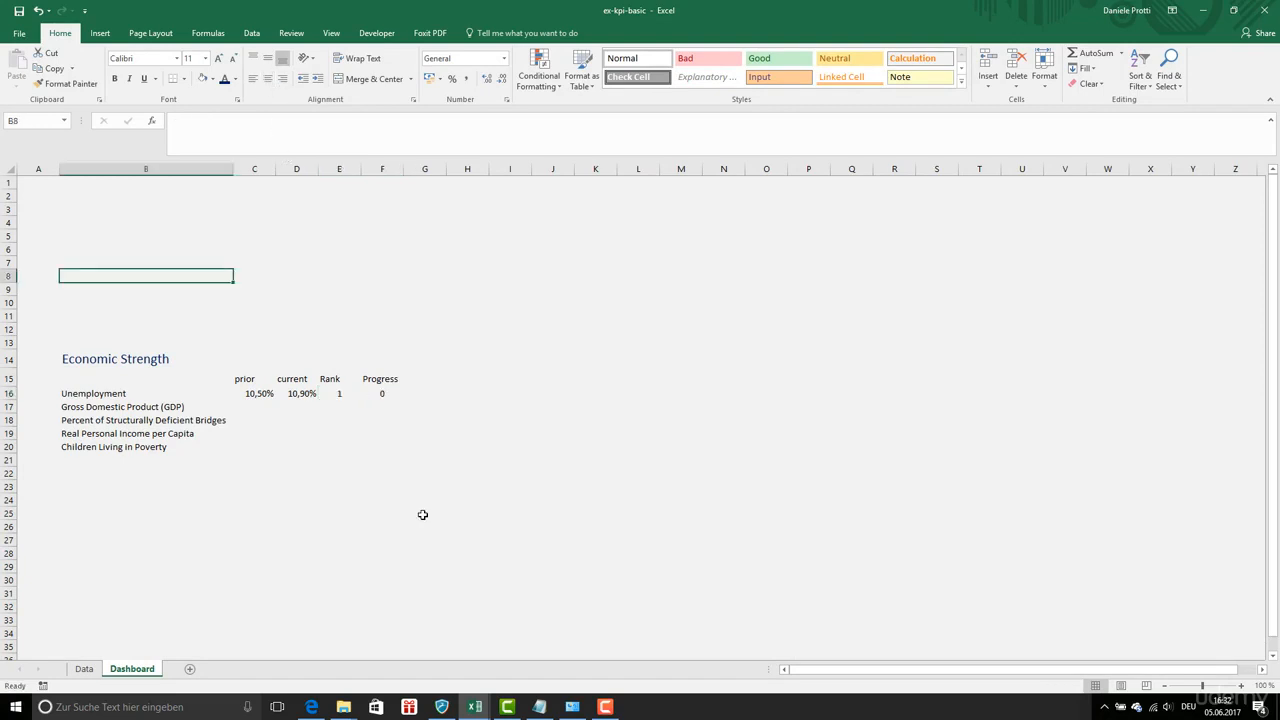
scroll(423, 514, "down", 1)
left_click_drag(248, 338, 383, 336)
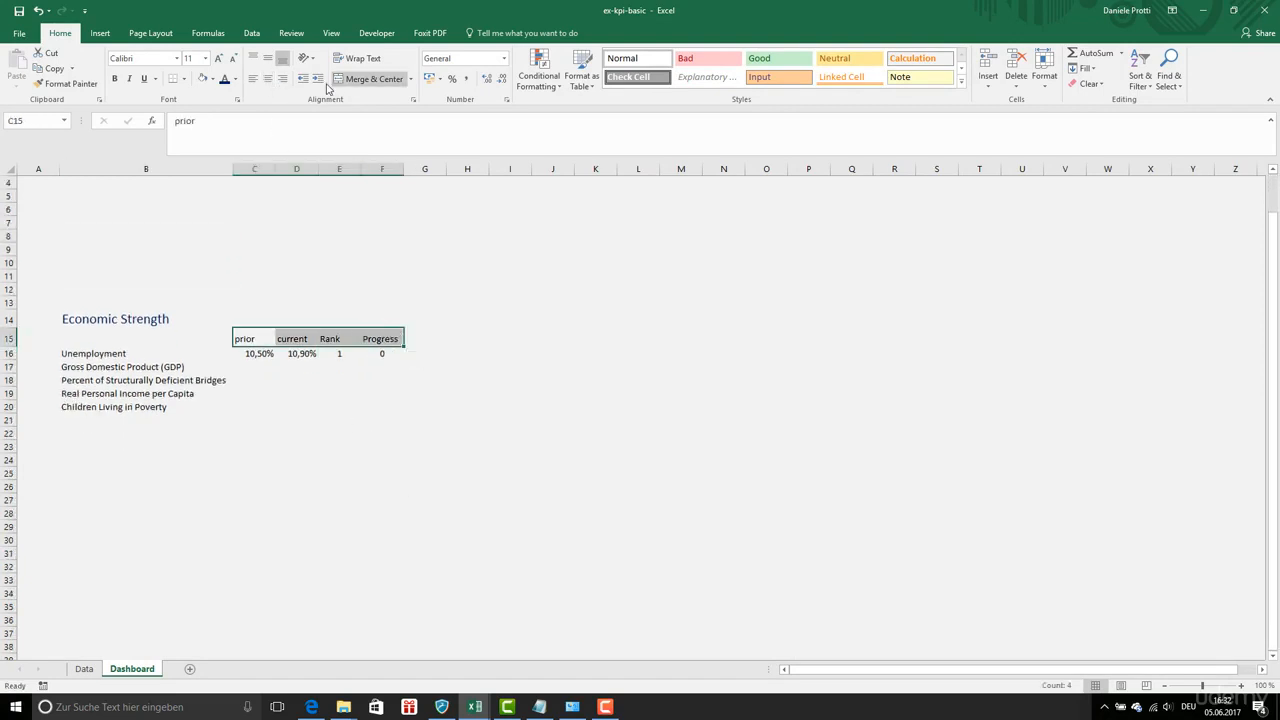
left_click(267, 80)
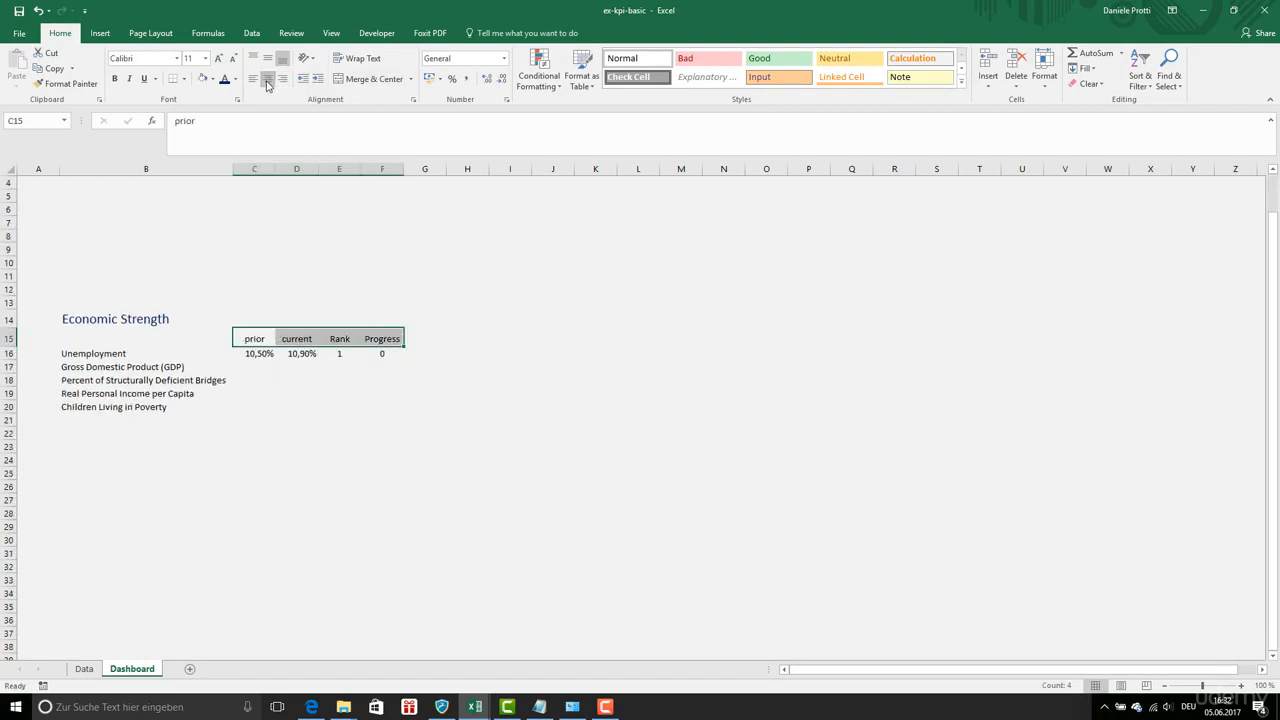
Color the column labels in C15:F15 light gray and the text in B16:D20 dark gray.
left_click(213, 79)
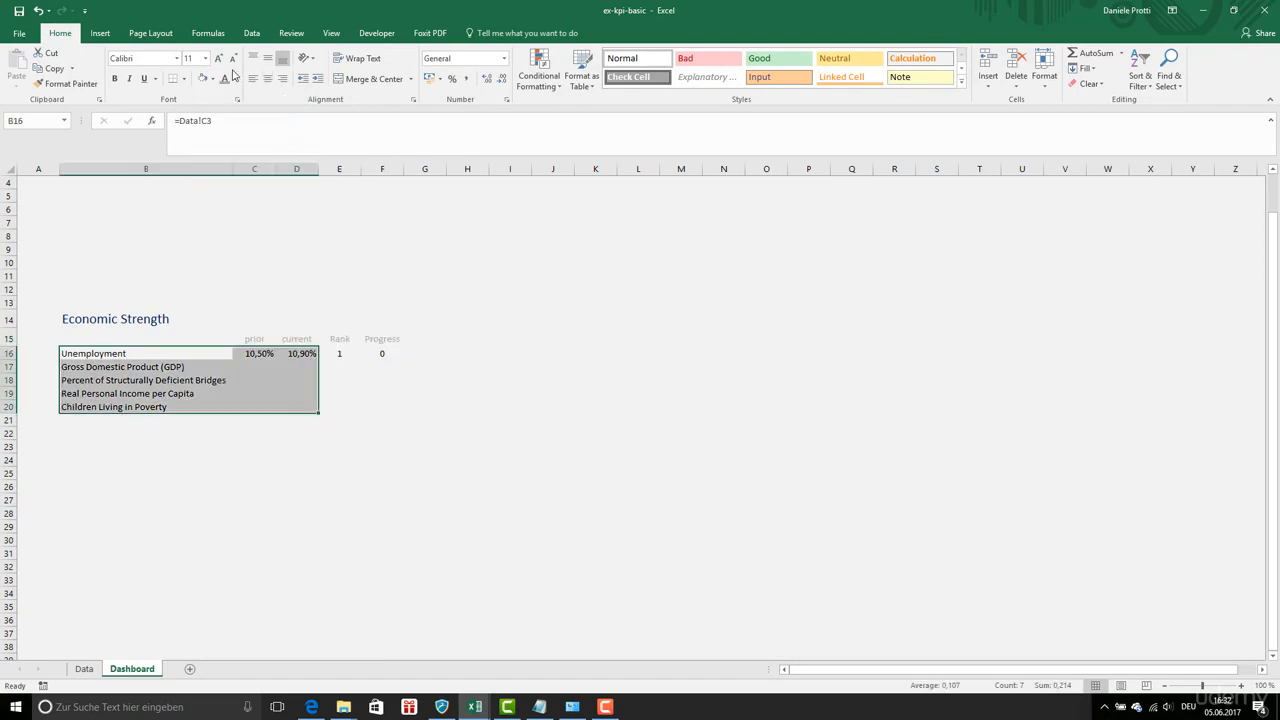
left_click(236, 79)
left_click(240, 144)
left_click(254, 396)
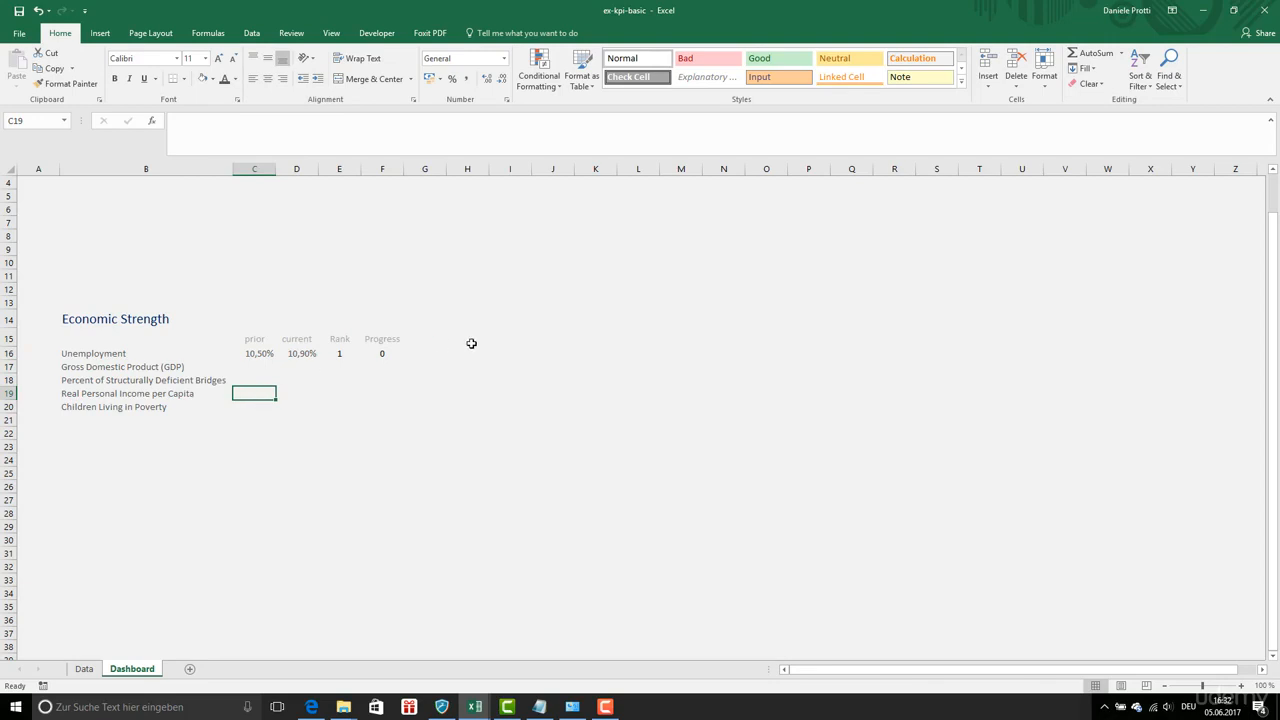
Apply the green, yellow and red circle icon set as conditional formatting to Unemployment's Rank cell E16.
left_click(337, 359)
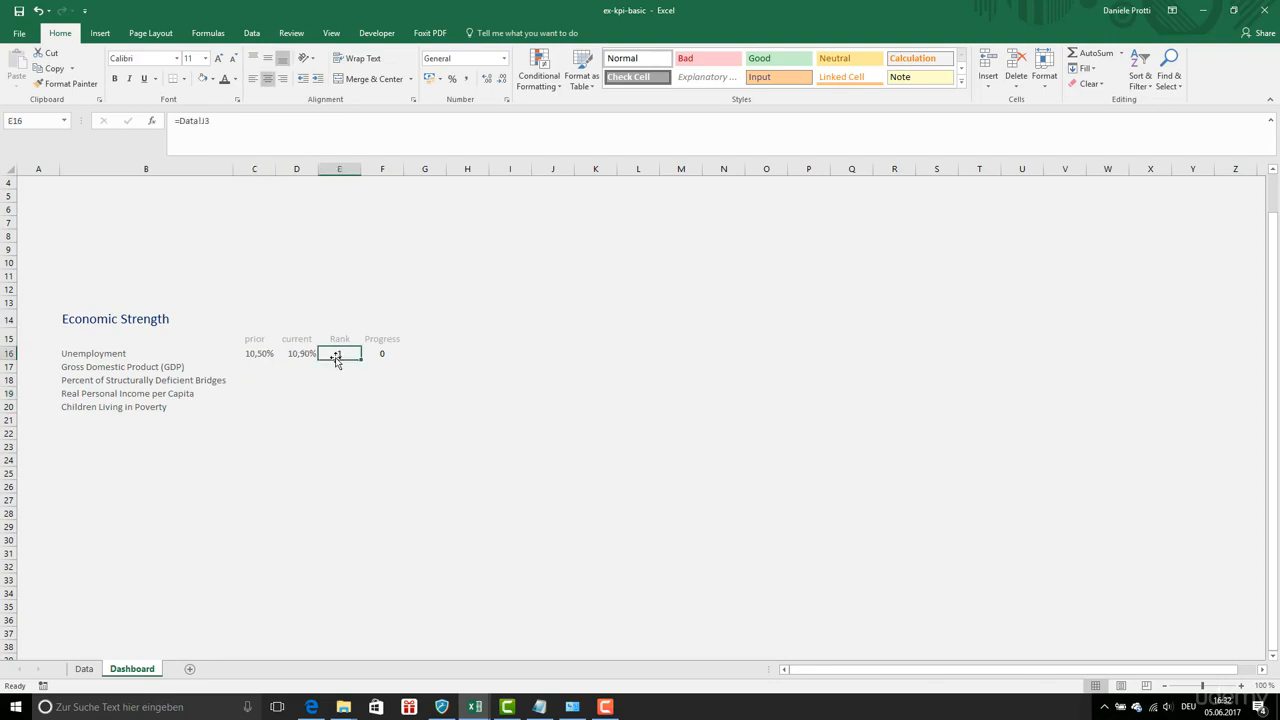
left_click(538, 78)
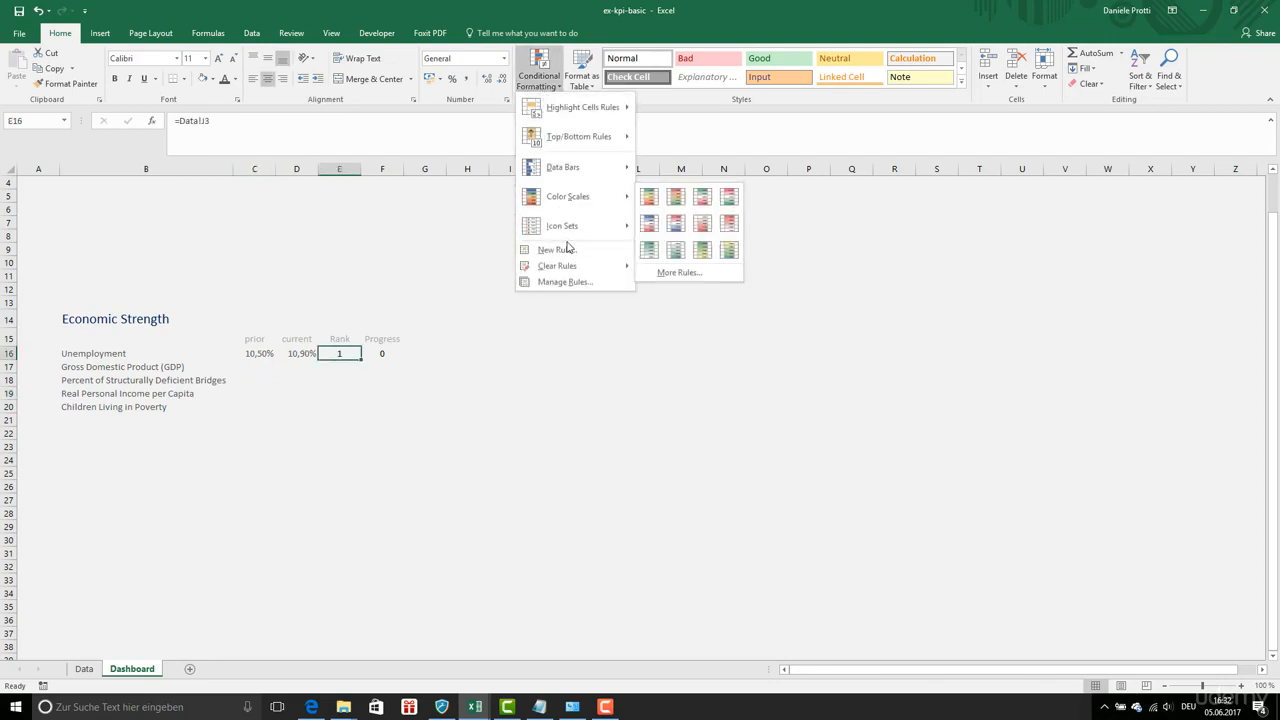
mouse_move(569, 226)
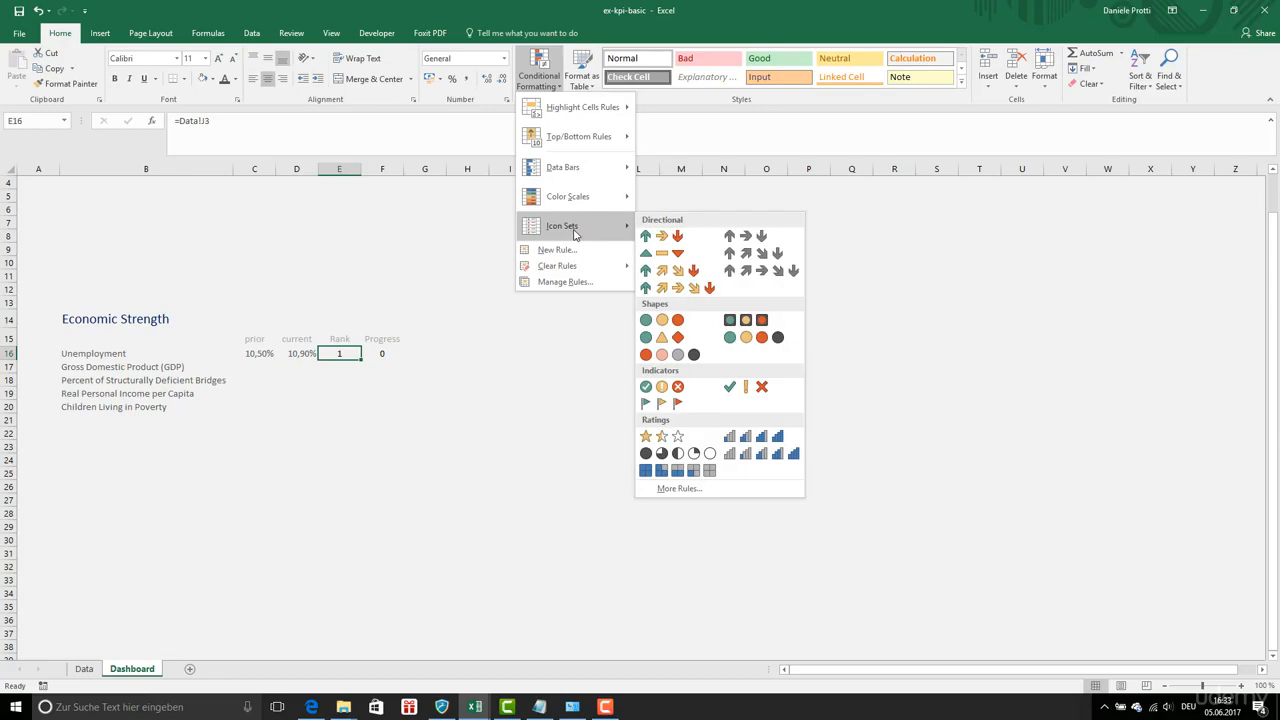
left_click(658, 320)
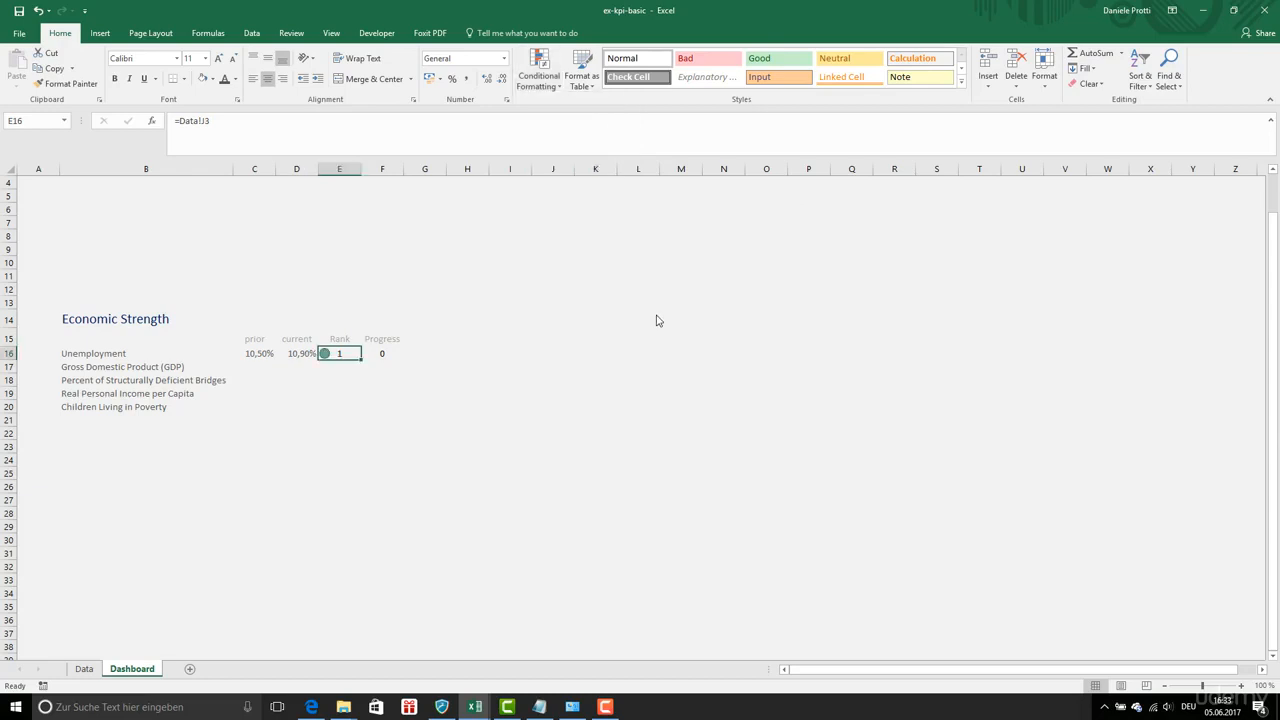
Open the icon set rule of E16 for editing and set it to show only the icon.
left_click(536, 80)
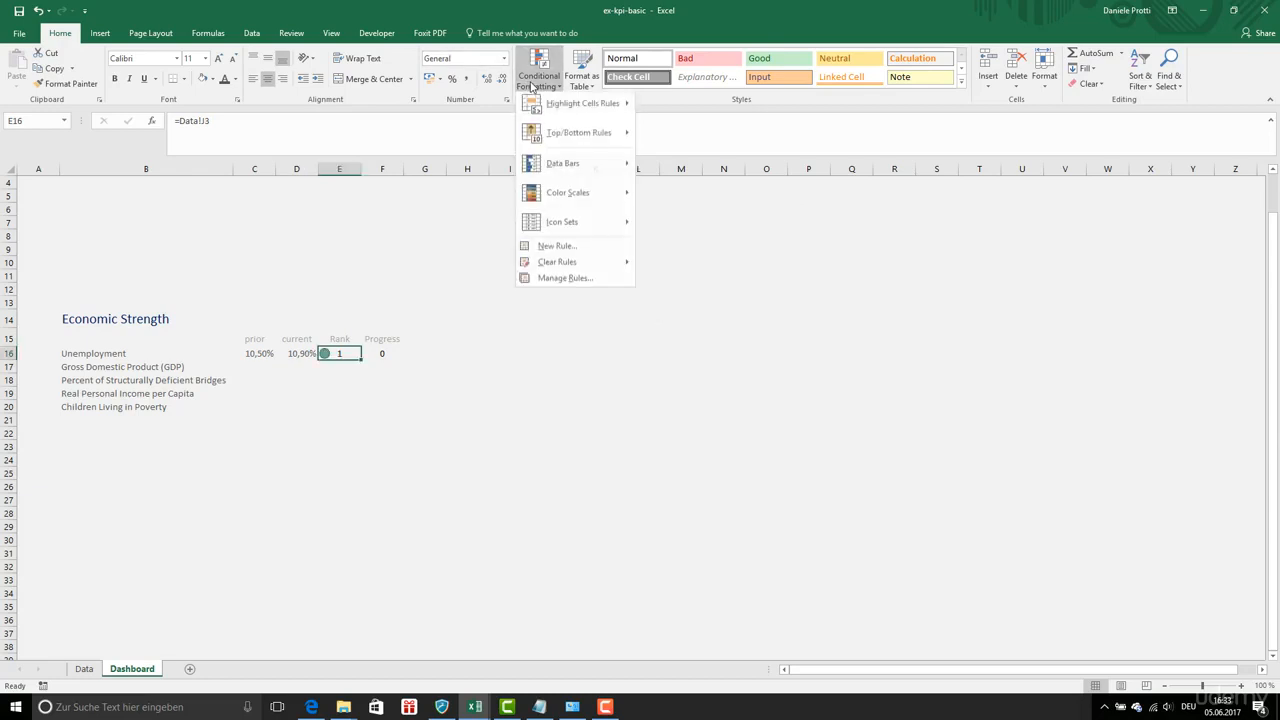
left_click(533, 281)
left_click(568, 522)
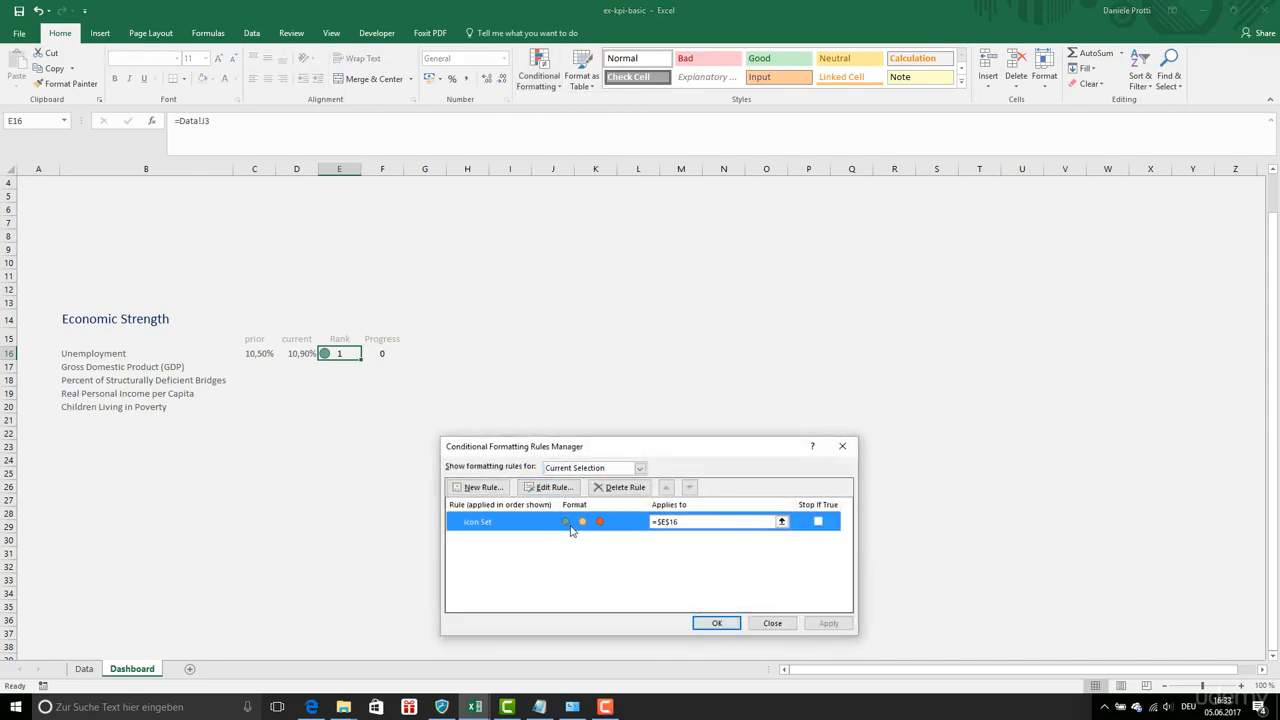
left_click(570, 487)
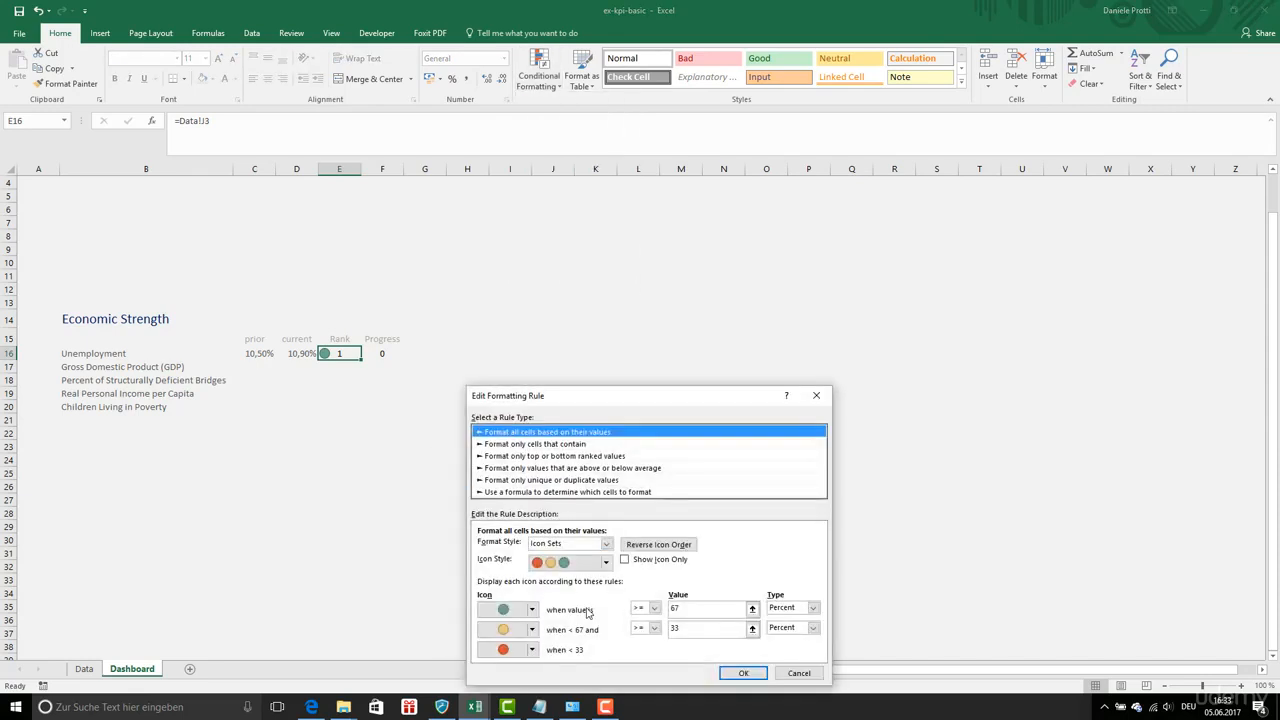
left_click(642, 562)
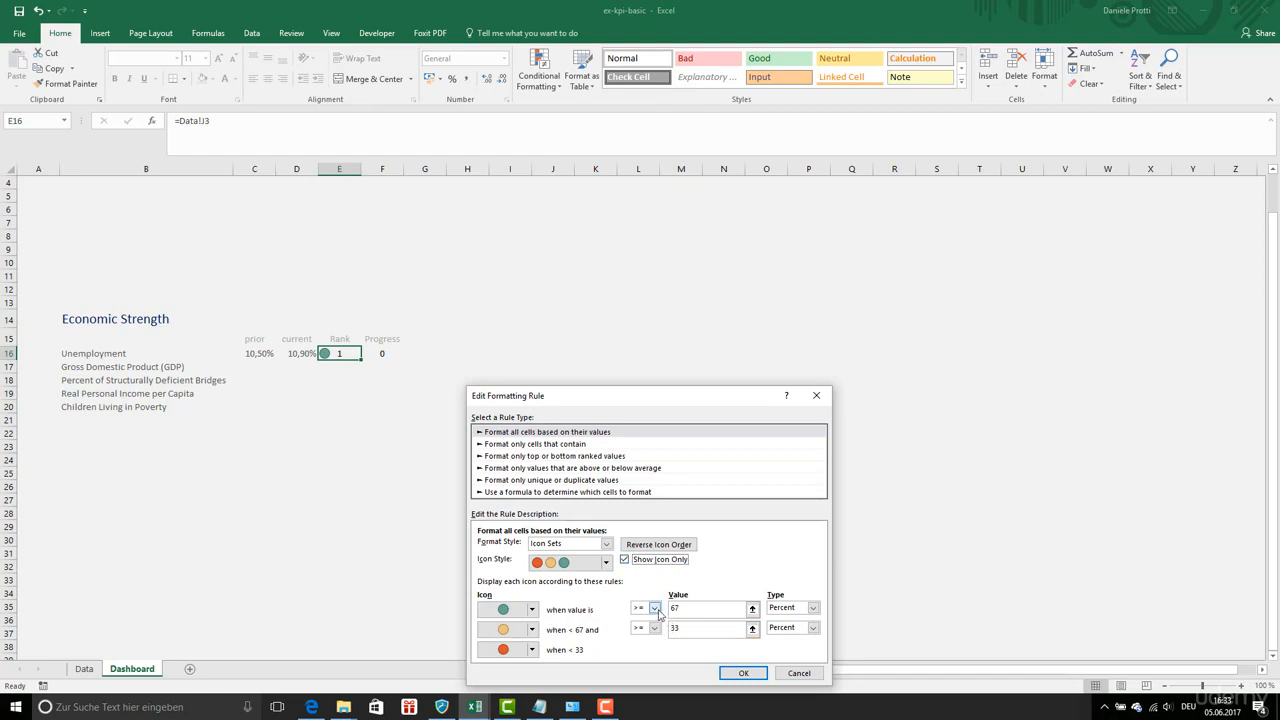
Switch both icon thresholds to the Number type, set the green icon to values >= 3, and confirm the rule edit.
left_click(790, 608)
left_click(786, 619)
left_click_drag(717, 608, 653, 605)
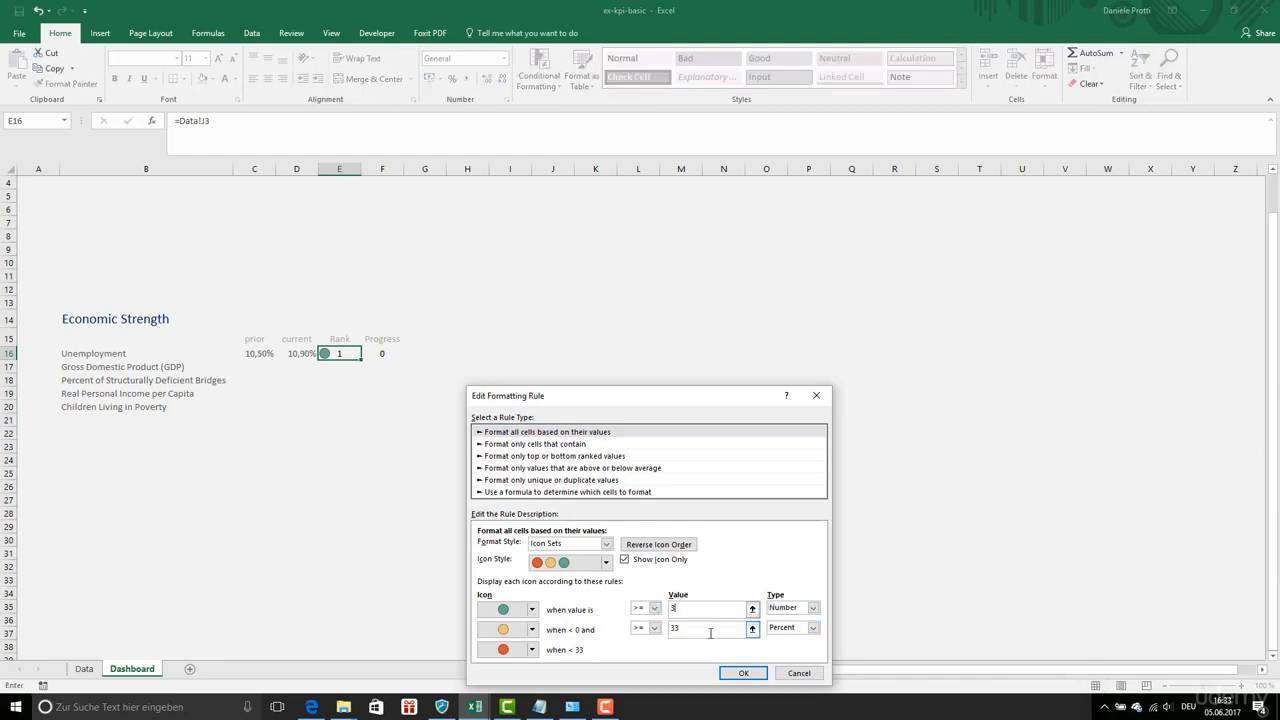
left_click(813, 628)
left_click(788, 640)
left_click(743, 672)
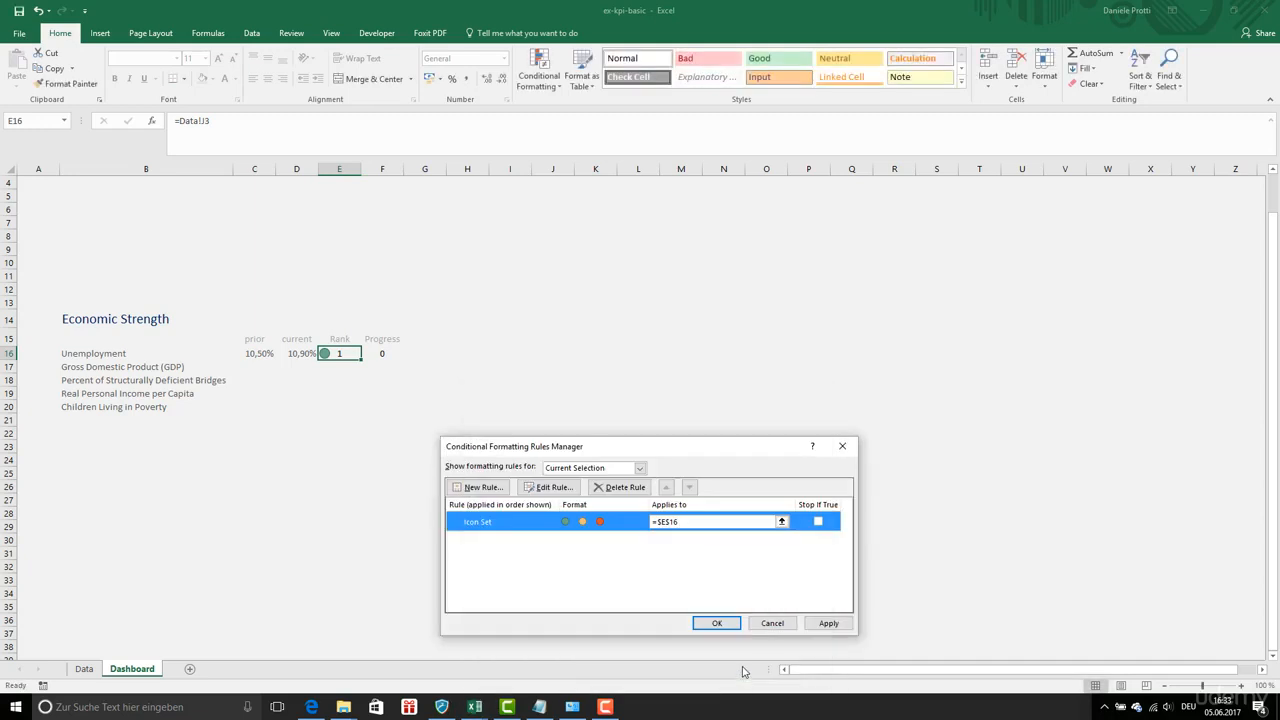
Apply the edited Rank rule, and give Unemployment's Progress cell F16 the gray three-arrow icon set as conditional formatting.
left_click(719, 622)
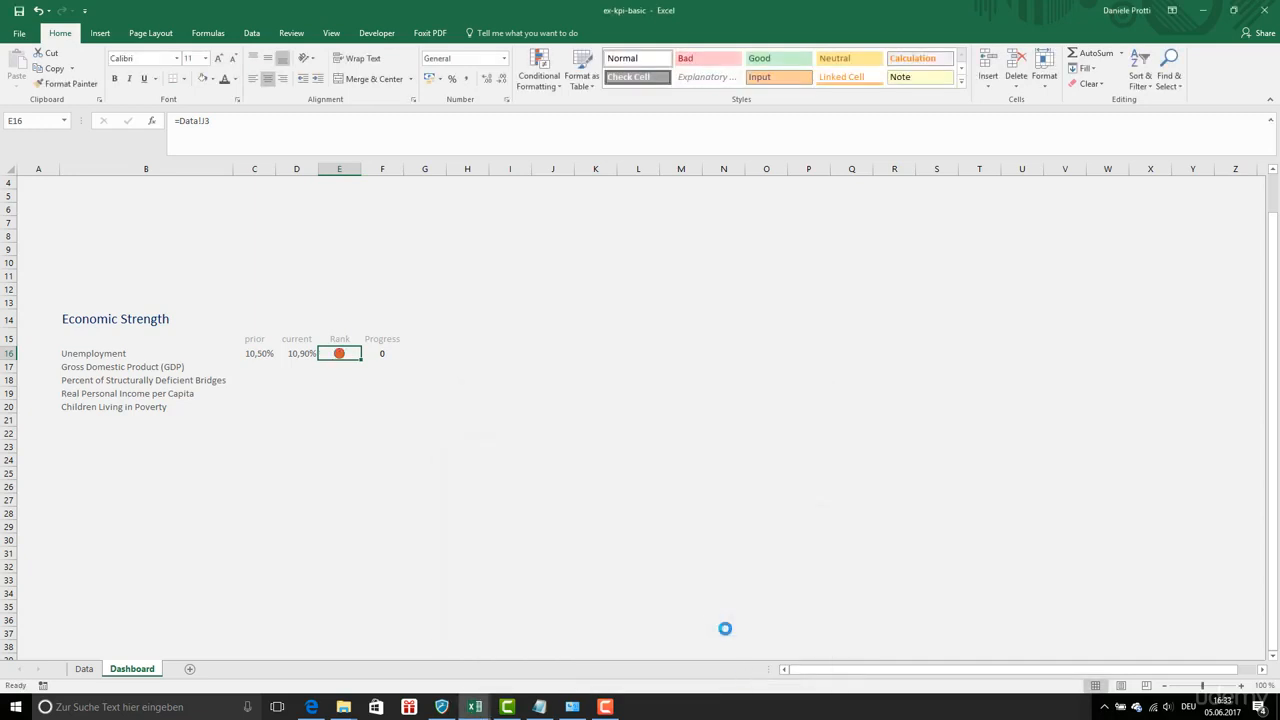
left_click(372, 354)
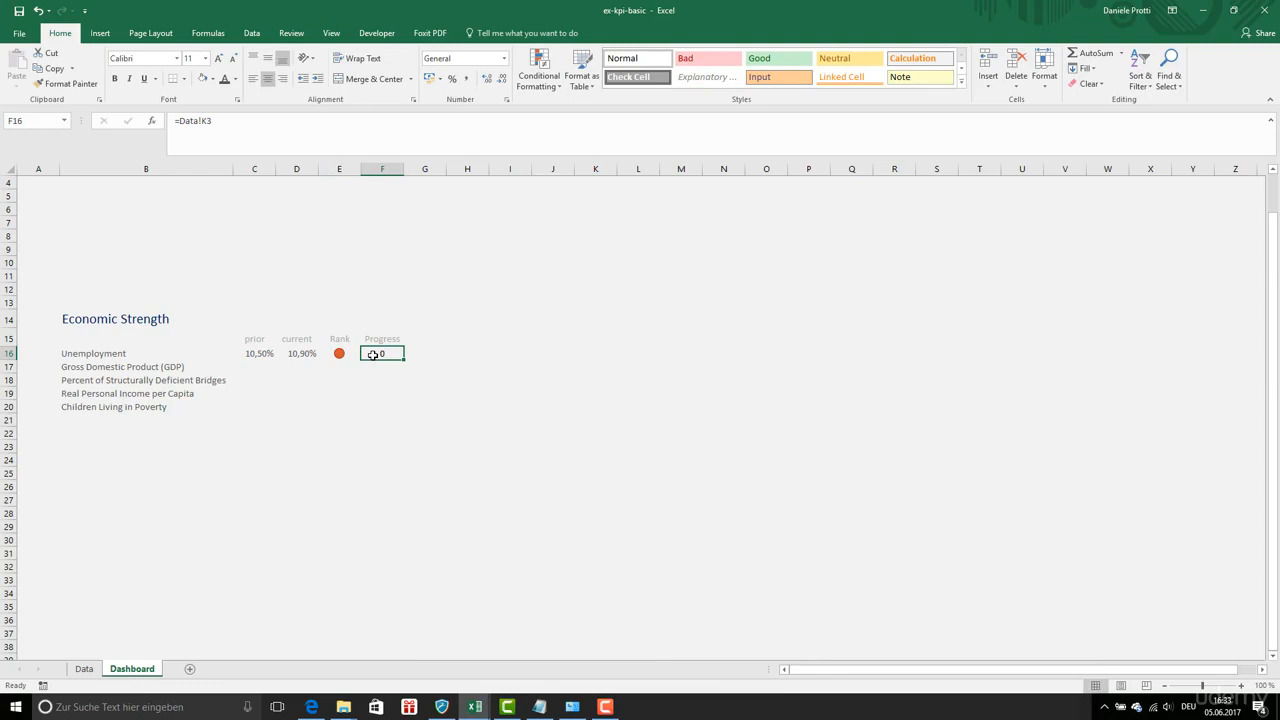
left_click(333, 354)
left_click(376, 356)
left_click(538, 72)
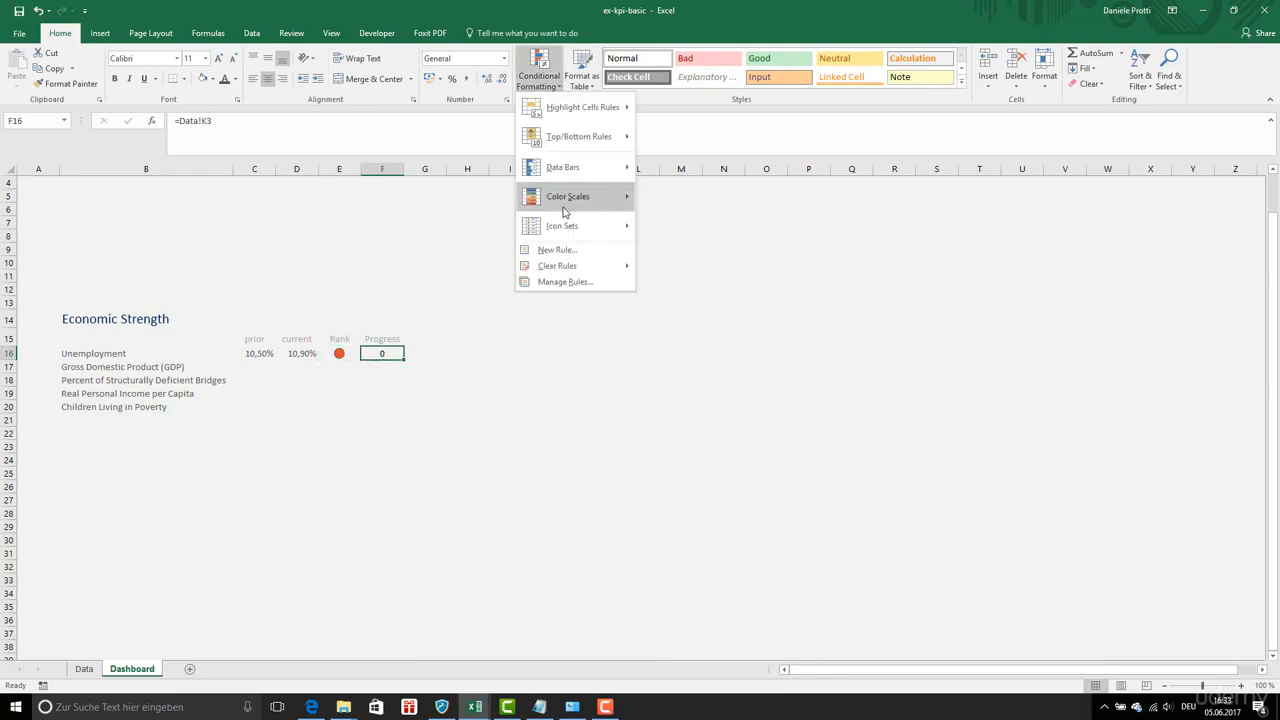
mouse_move(565, 228)
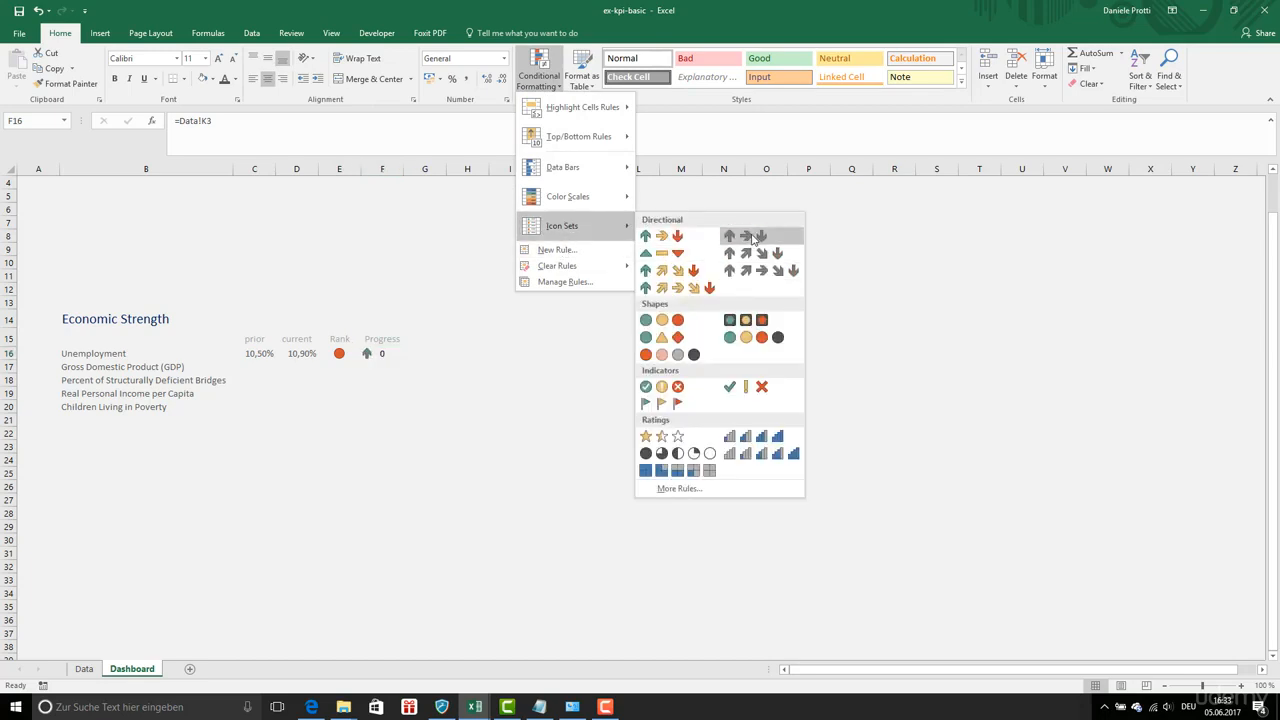
left_click(753, 238)
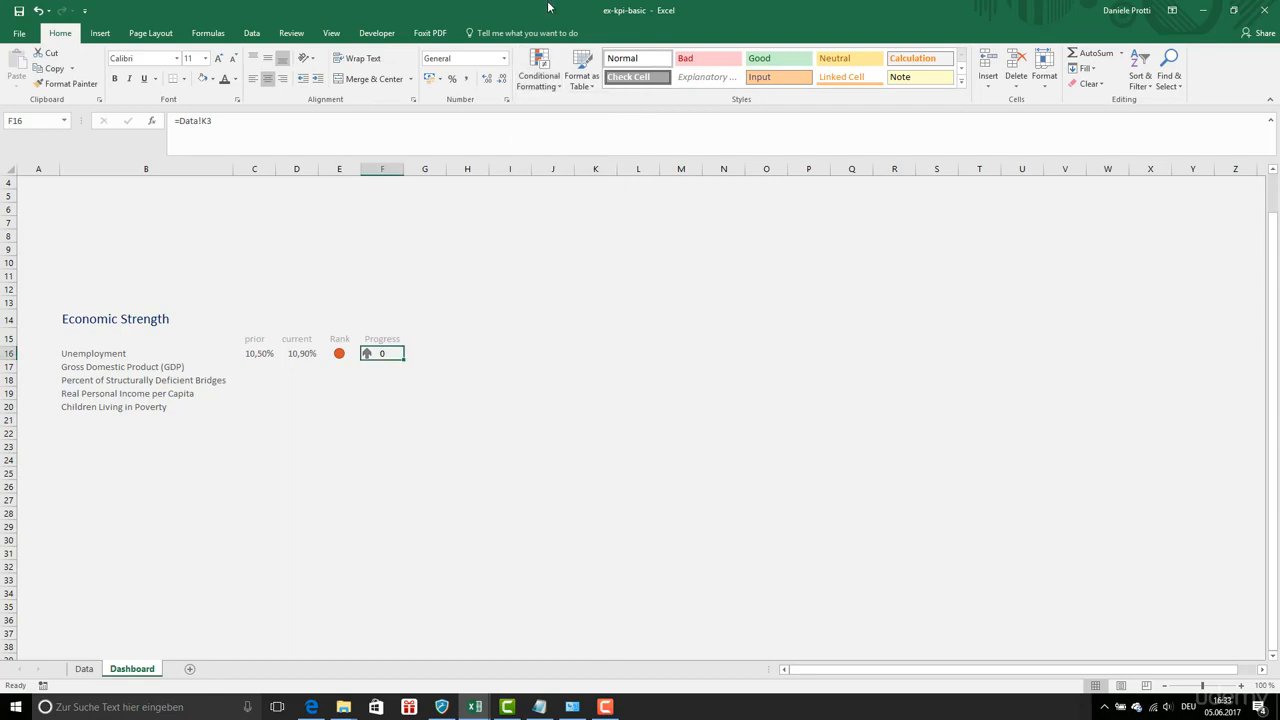
Edit F16's icon set rule: up arrow at Number >= 2, sideways arrow at >= 1, with only the icon shown.
left_click(540, 88)
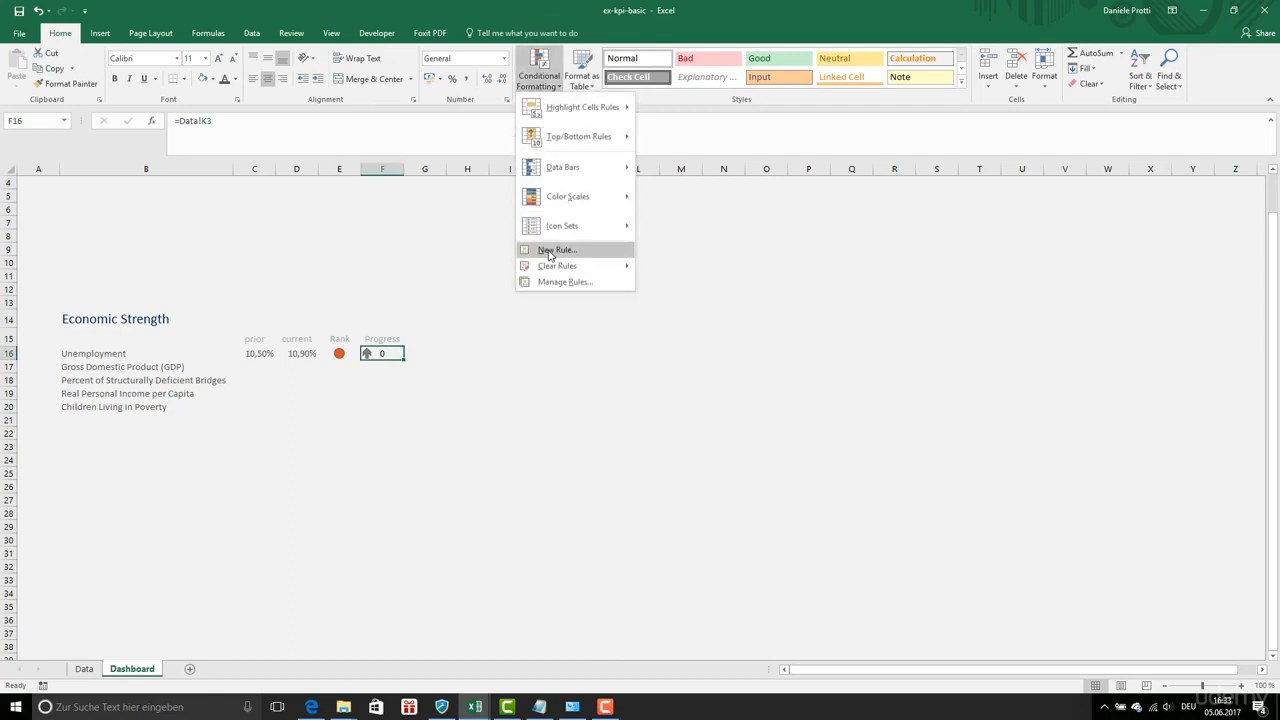
left_click(558, 284)
left_click(614, 522)
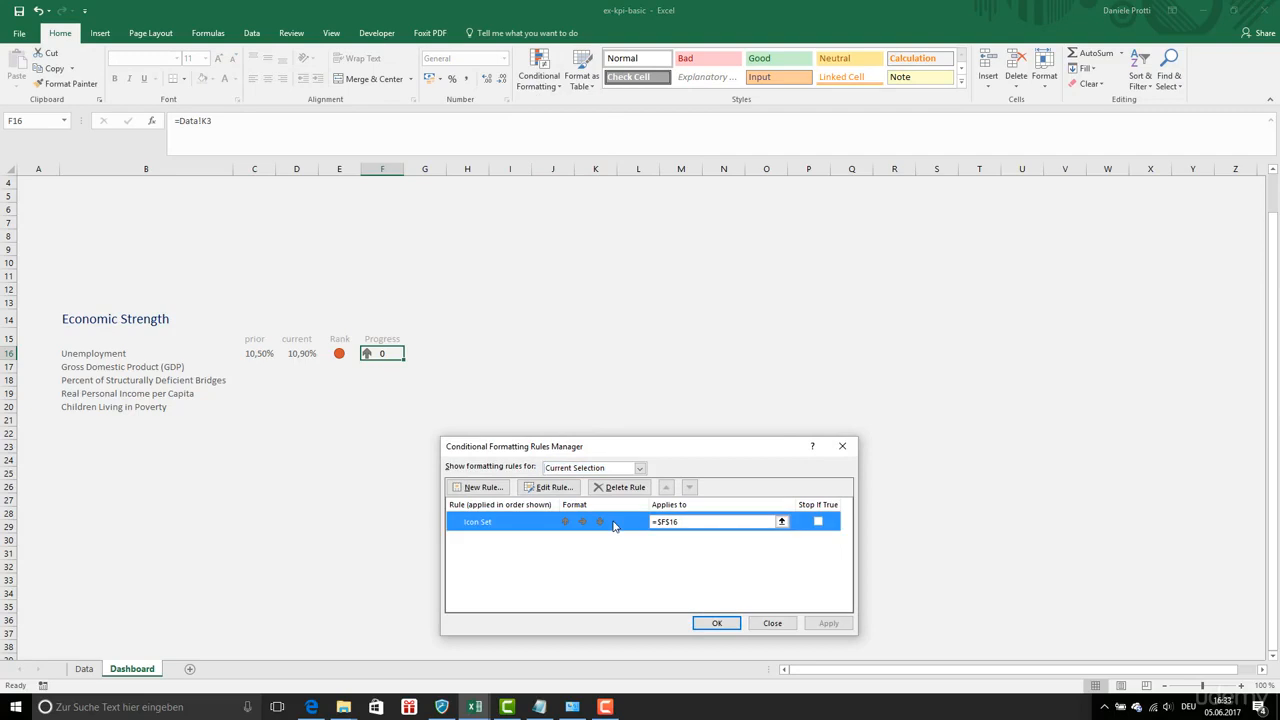
left_click(549, 487)
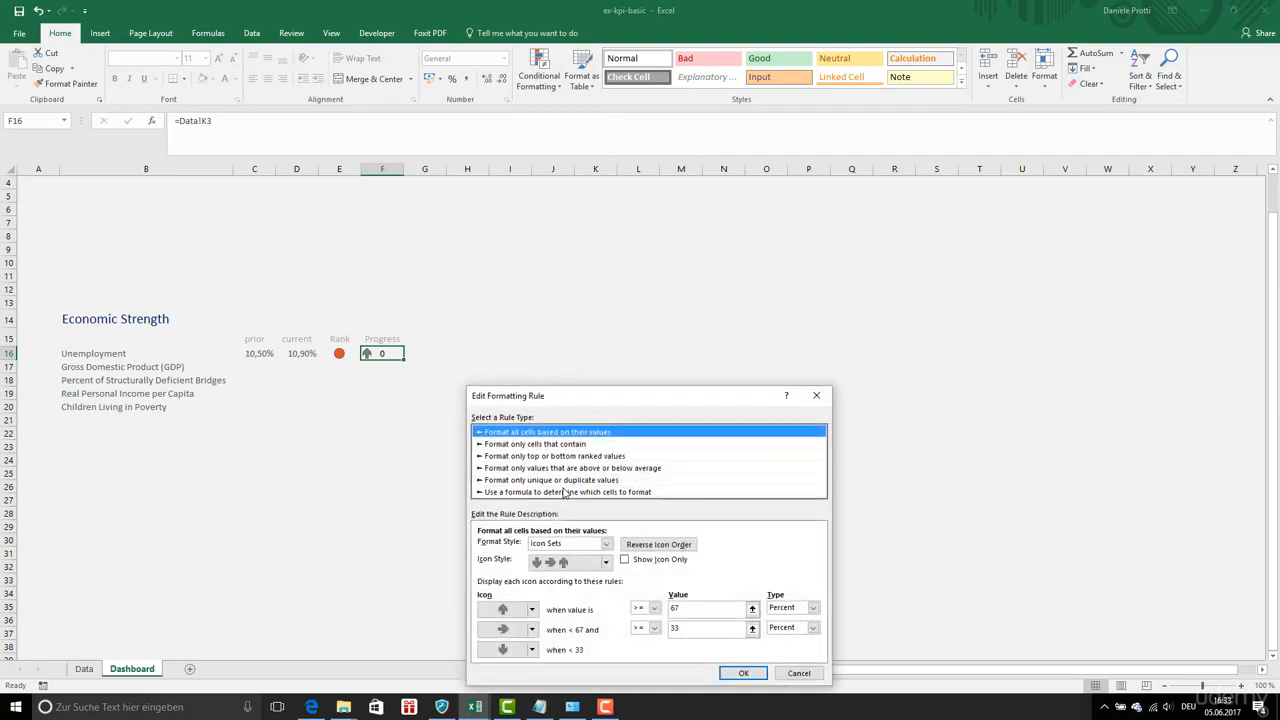
left_click(788, 608)
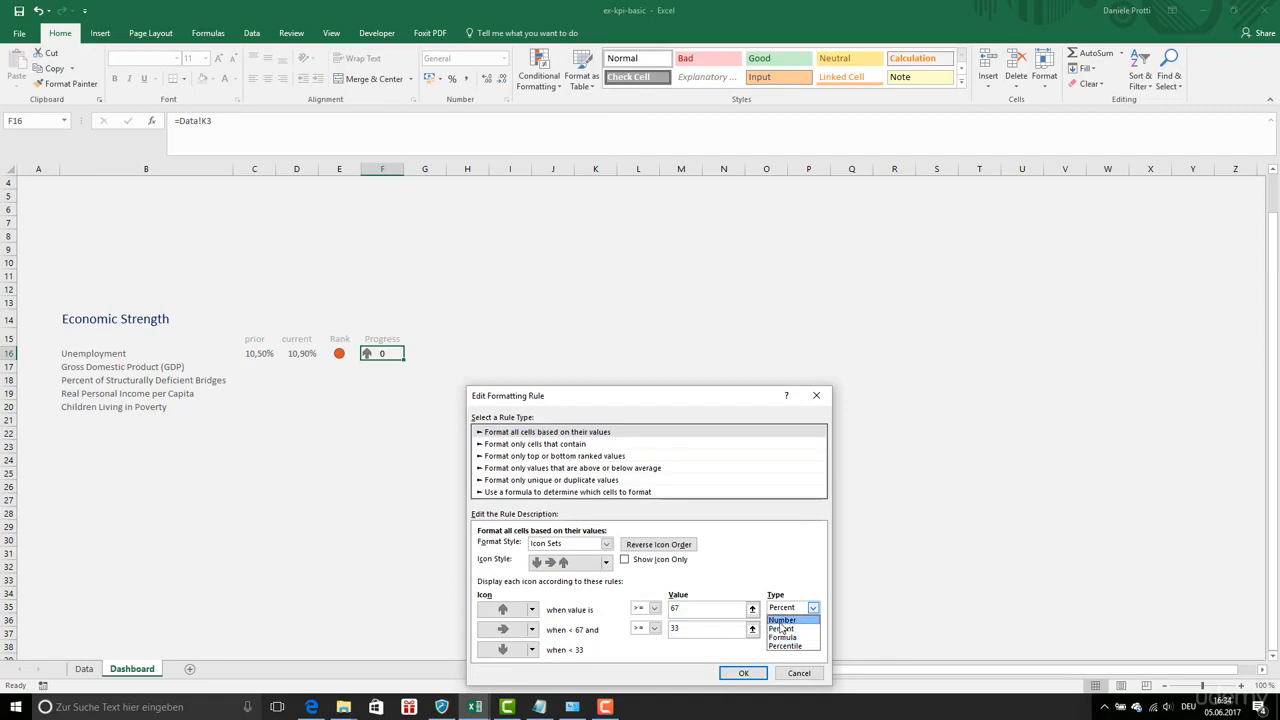
left_click(782, 620)
left_click(705, 612)
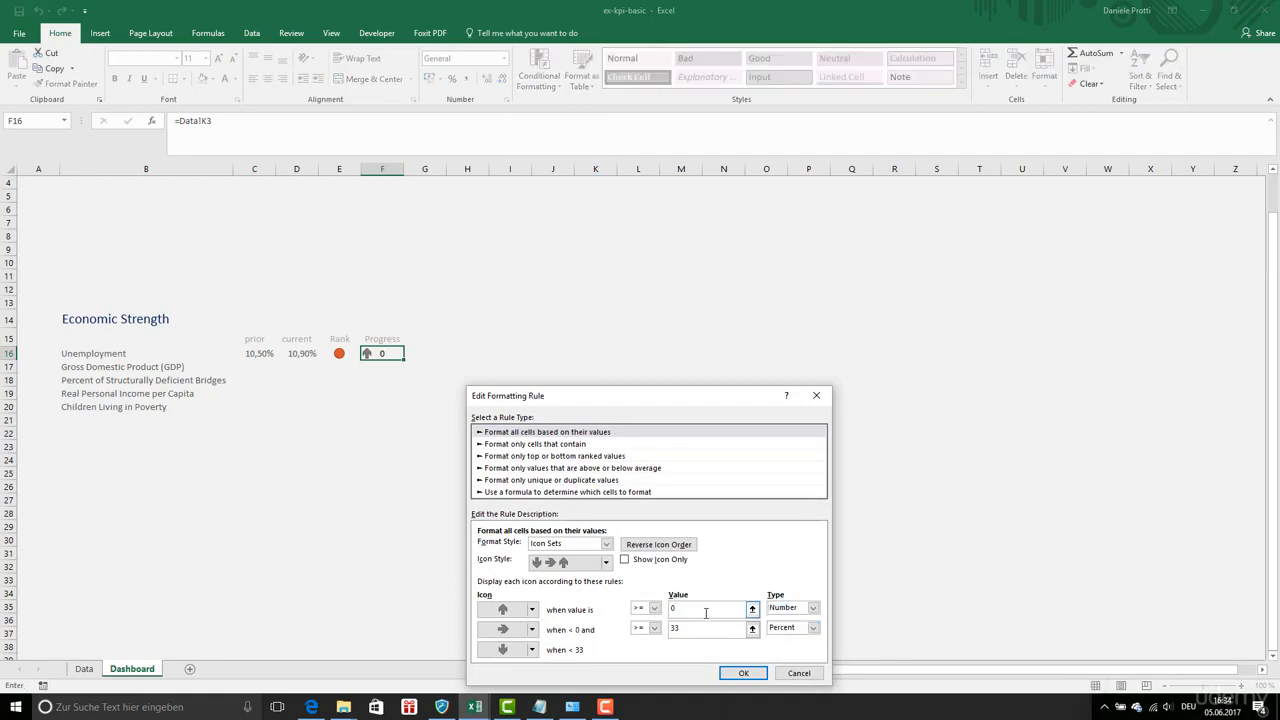
left_click_drag(690, 629, 634, 627)
type("1")
left_click(651, 565)
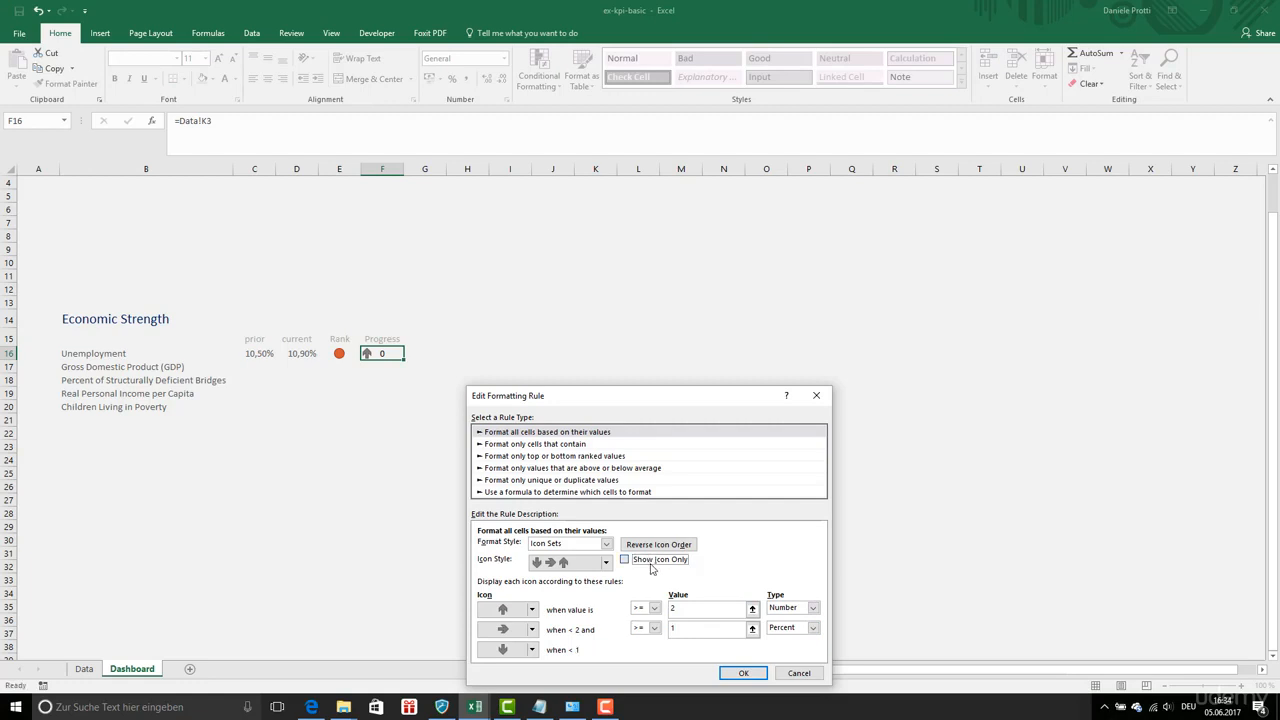
left_click(740, 673)
left_click(716, 622)
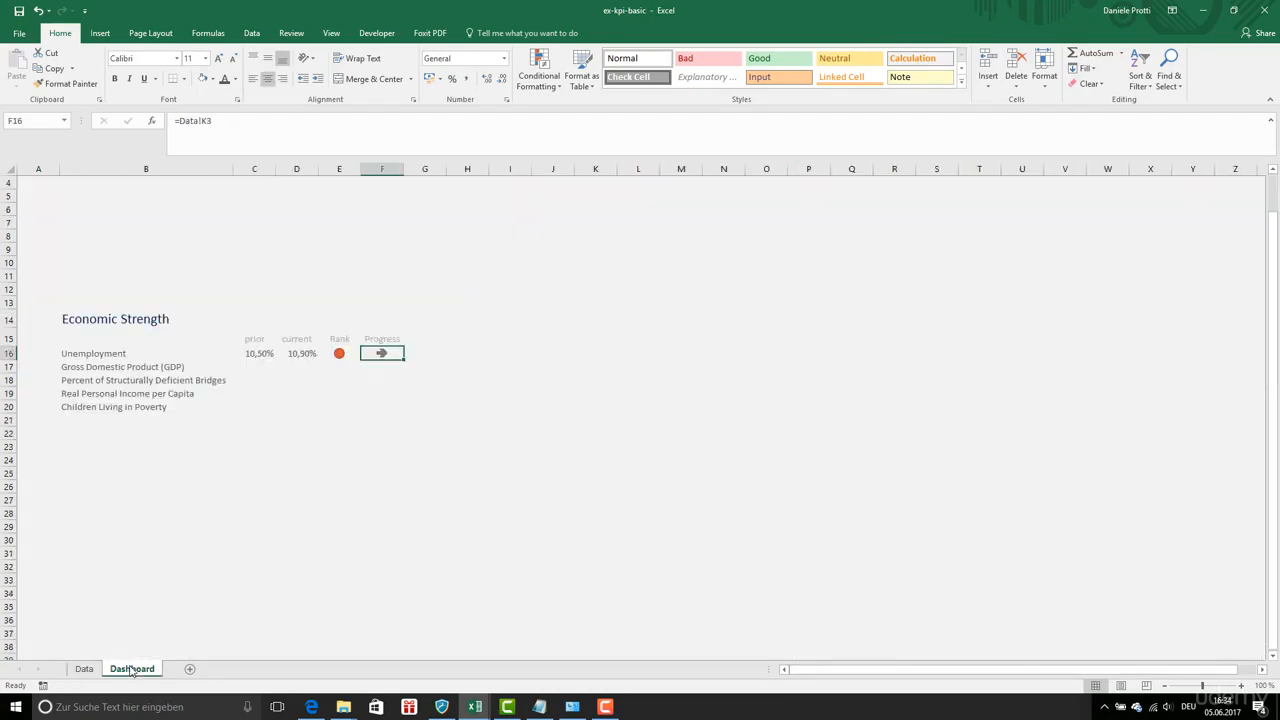
Reopen F16's icon set rule, change the sideways arrow threshold to the Number type with value 1, and apply it.
left_click(537, 78)
left_click(556, 282)
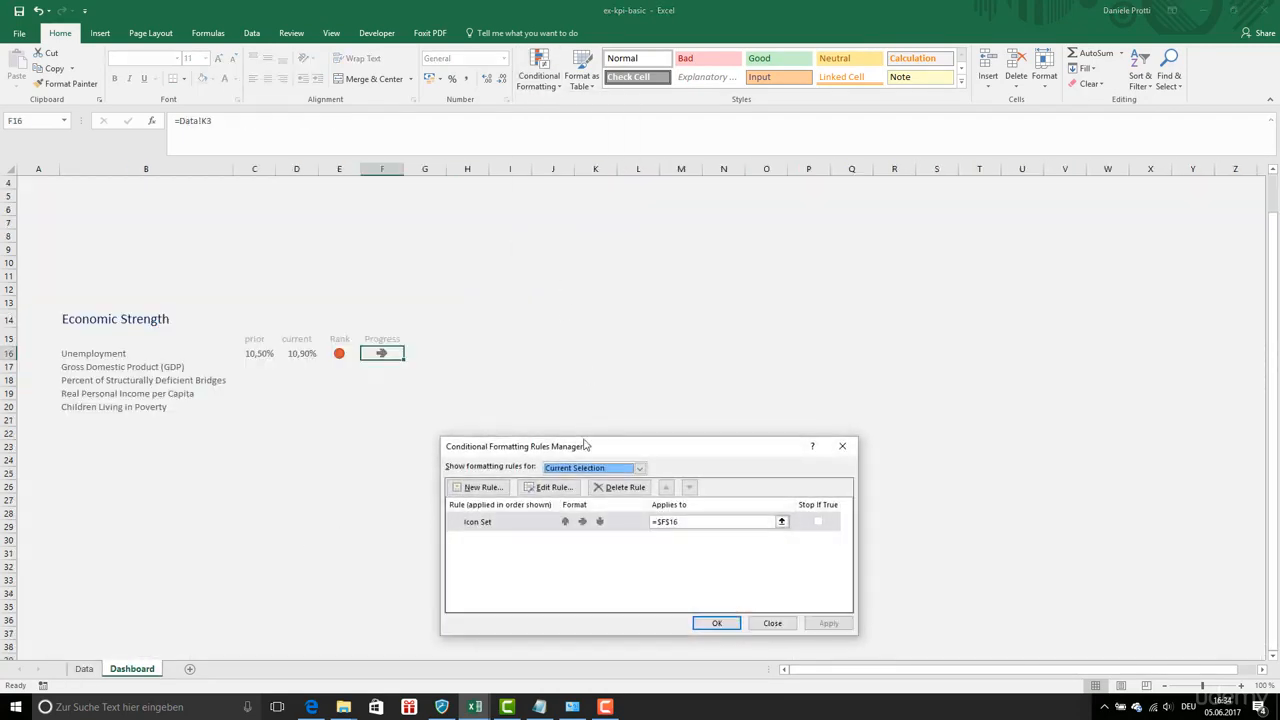
double_click(566, 530)
left_click(780, 628)
left_click(782, 639)
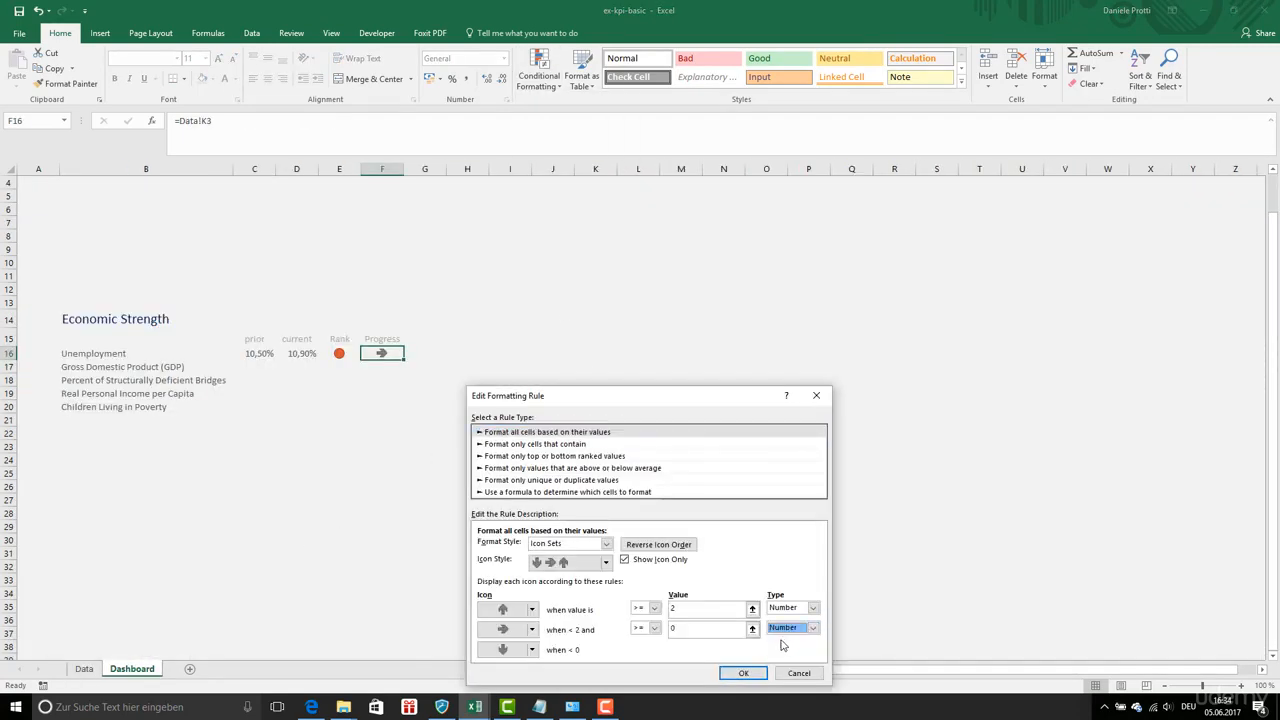
double_click(722, 628)
type("0")
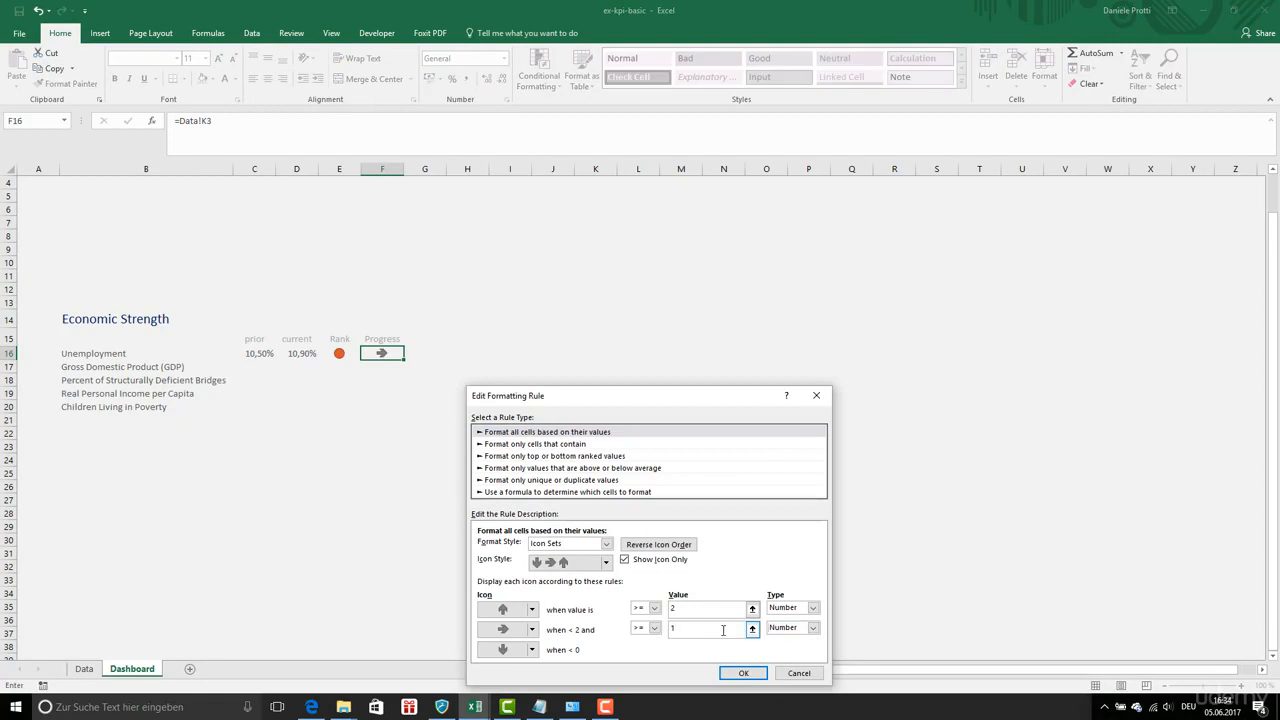
left_click(744, 673)
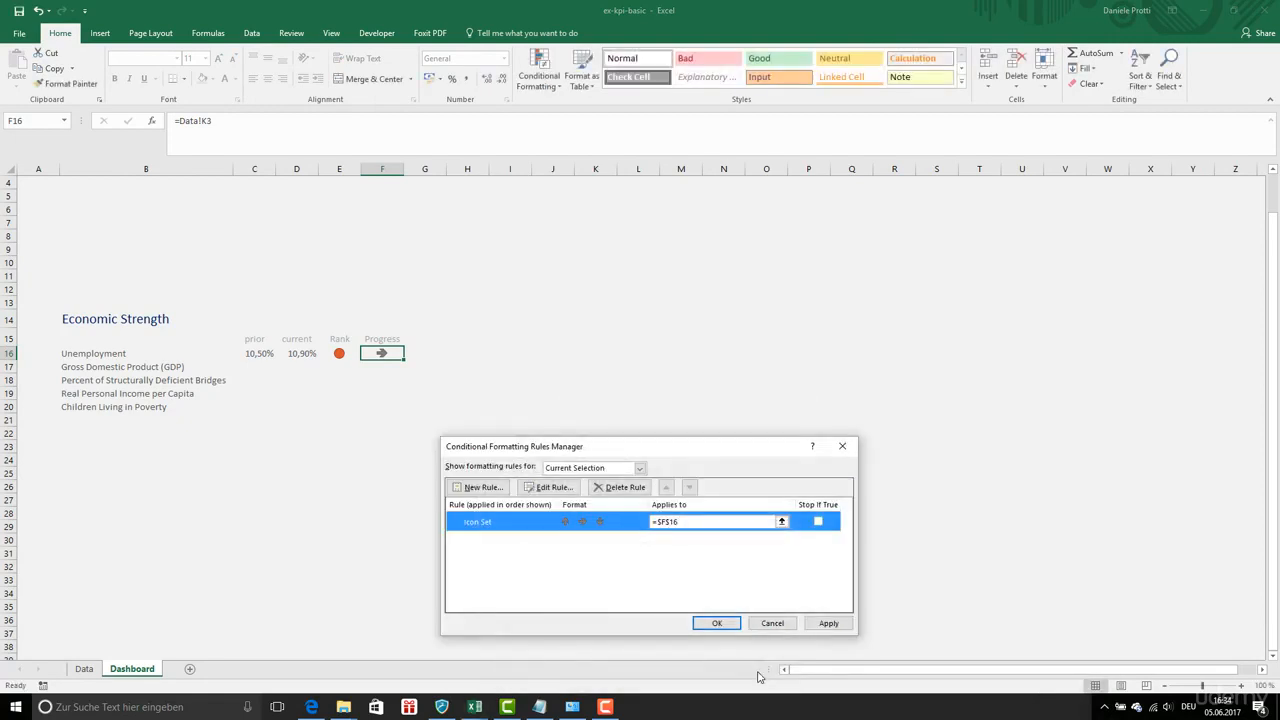
left_click(722, 625)
Copy the Unemployment row's values and icons down through row 20 and fit the prior column's width to its contents.
left_click(270, 378)
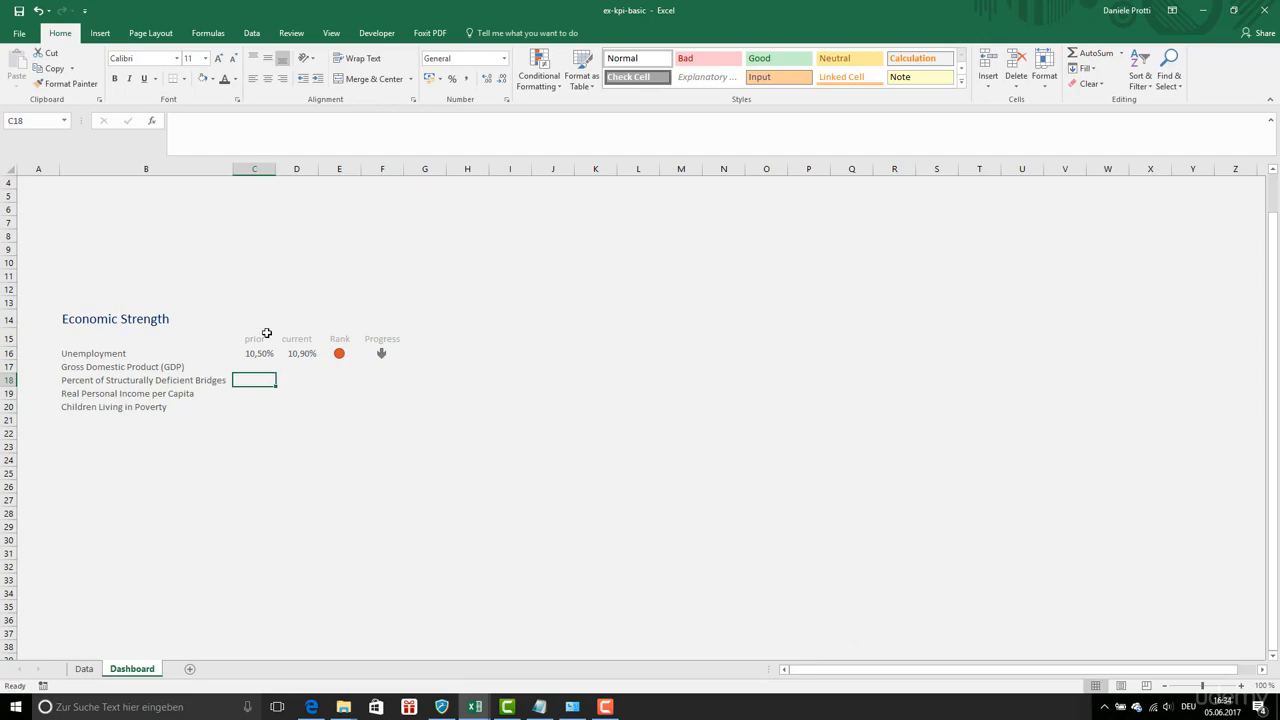
left_click_drag(246, 355, 369, 353)
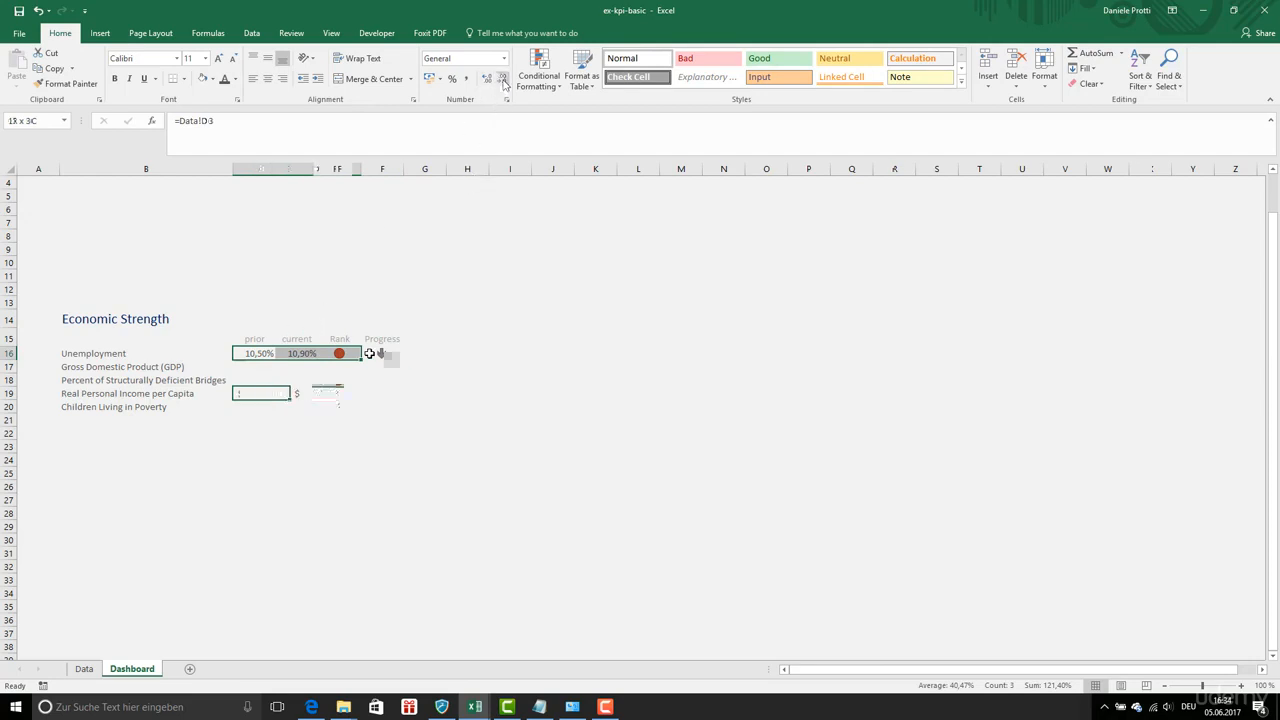
double_click(289, 171)
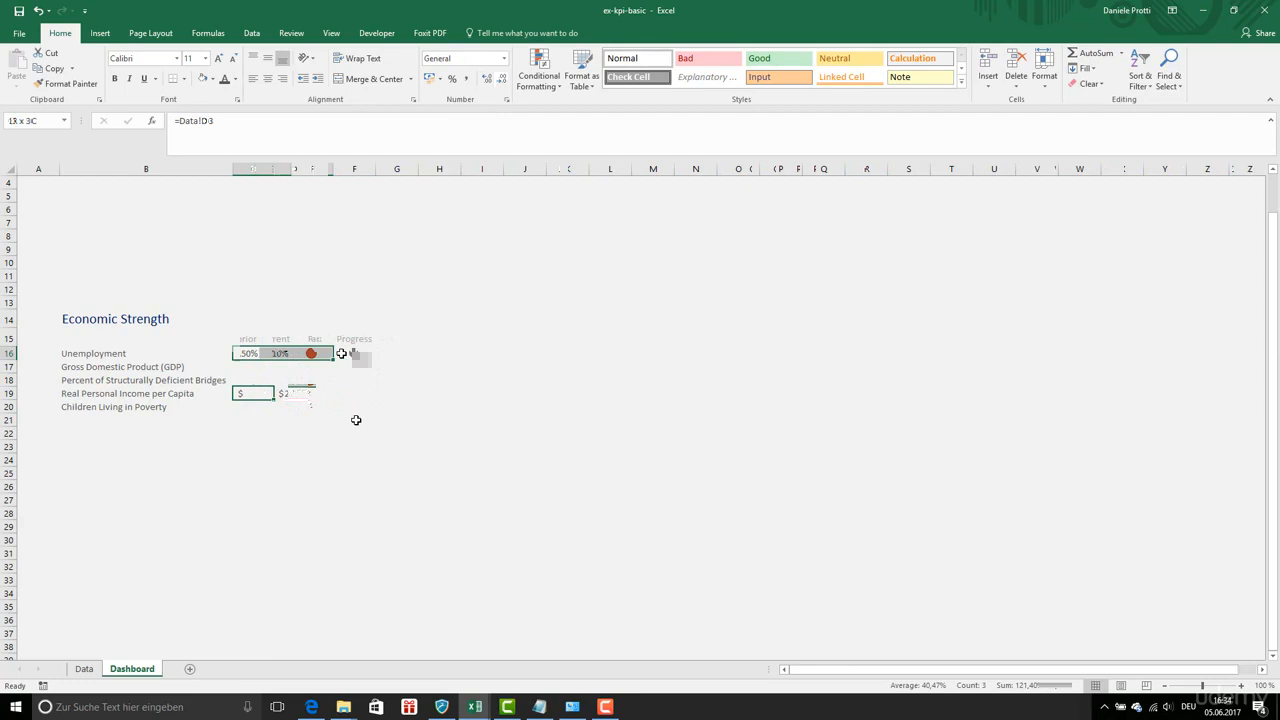
key("Return")
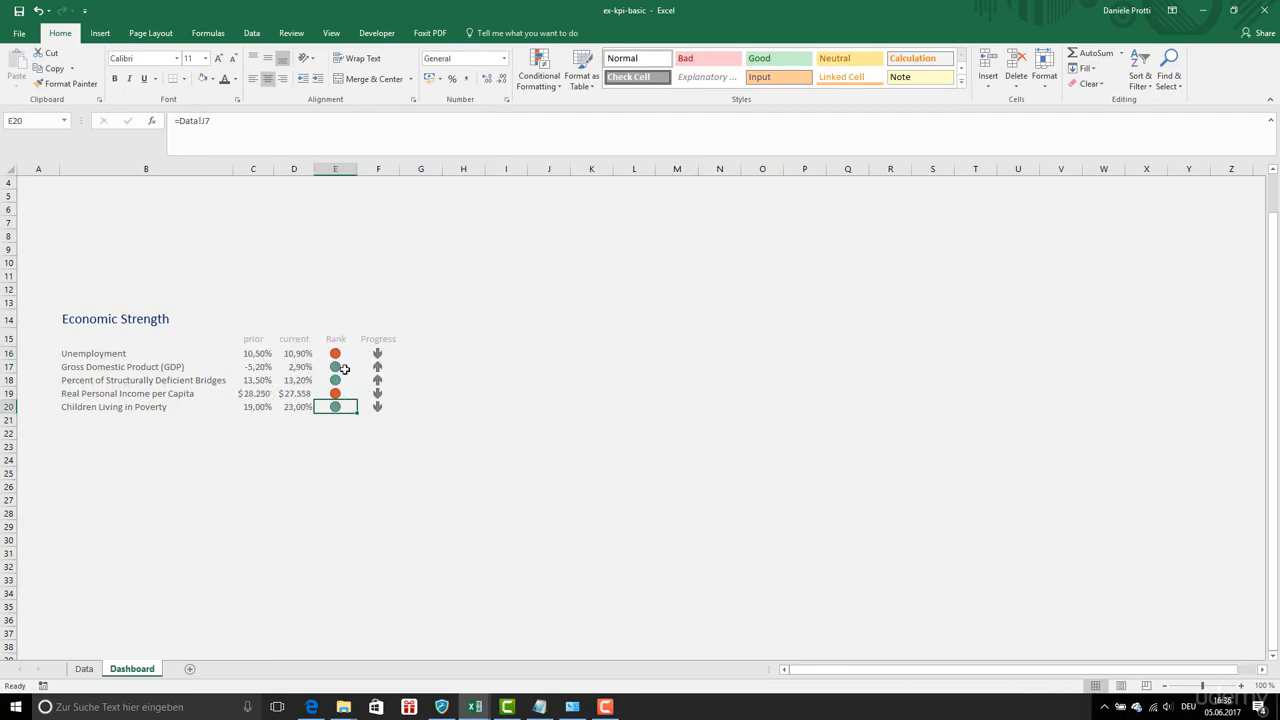
Inspect the Rank and Progress cells on the Dashboard and the Progress formula in K3 of the Data sheet.
left_click(340, 369)
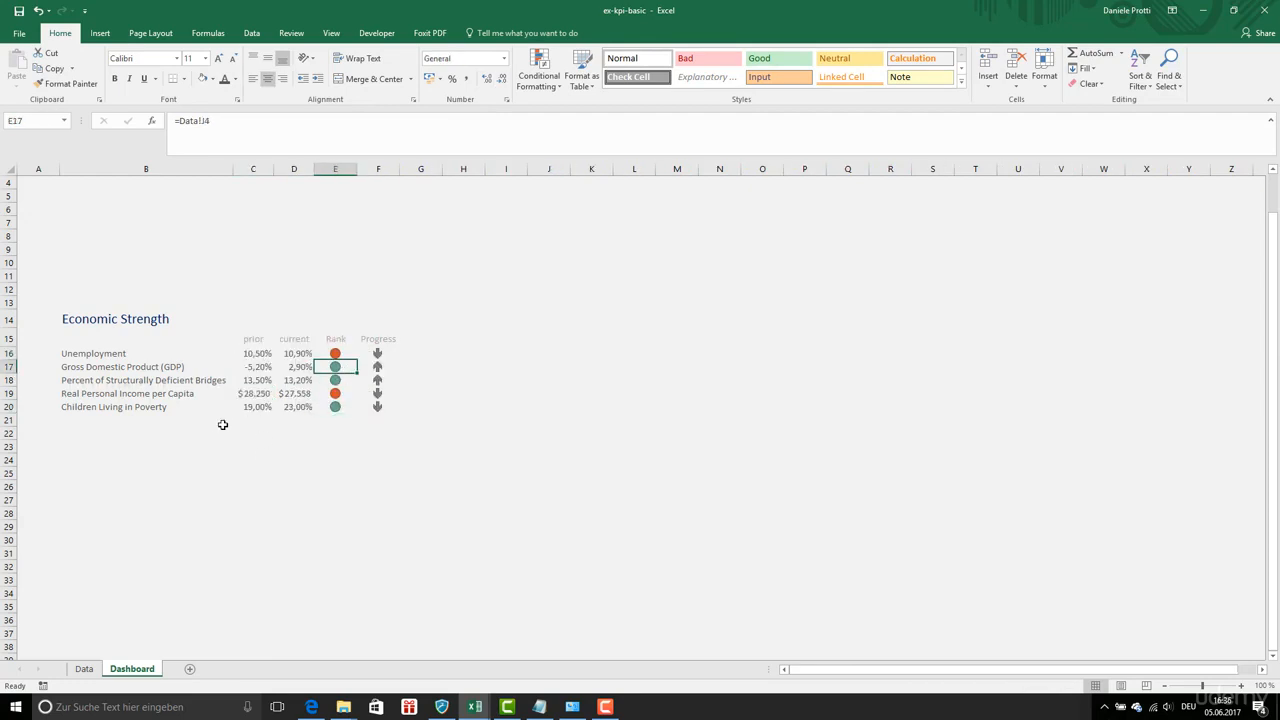
left_click(278, 487)
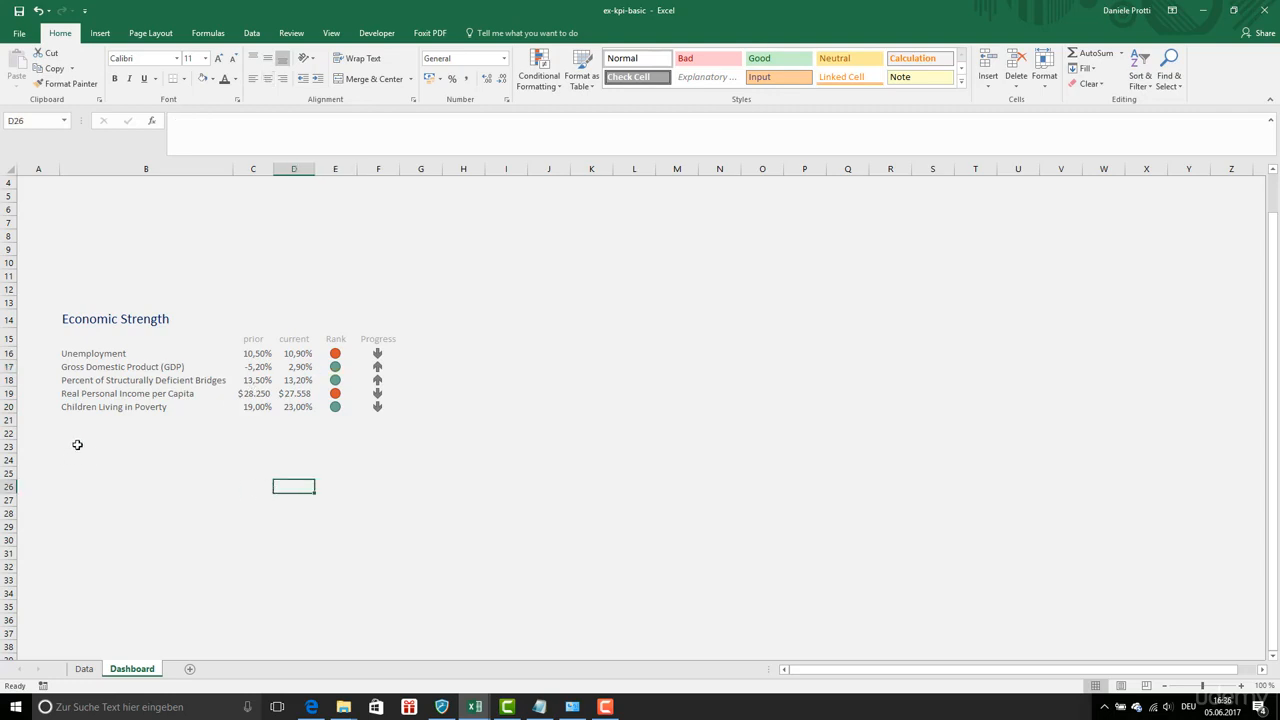
left_click(89, 356)
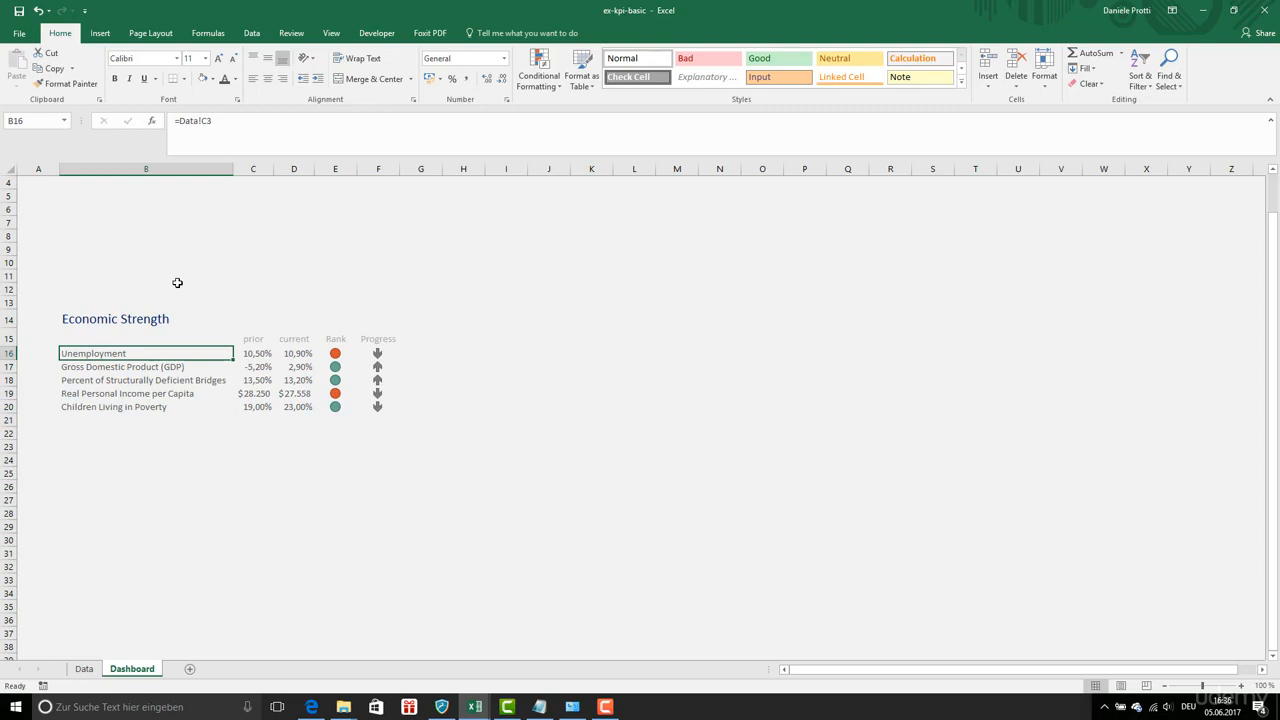
left_click(377, 353)
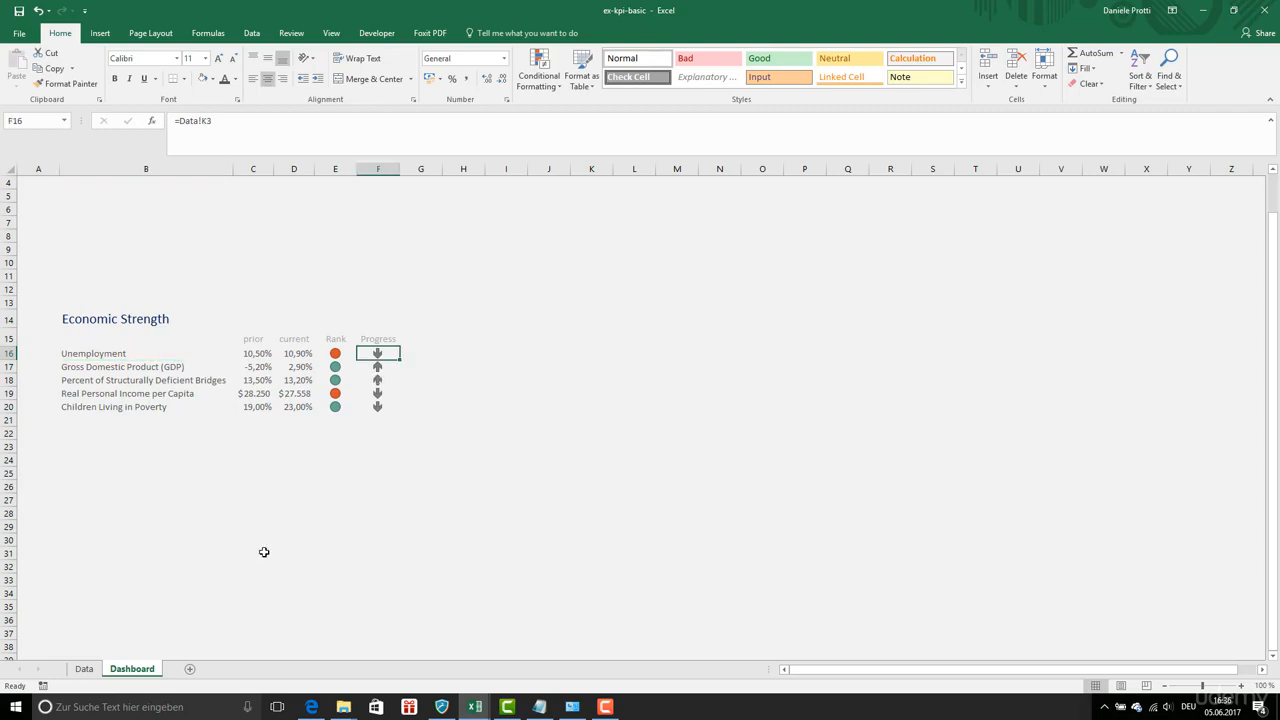
left_click(83, 669)
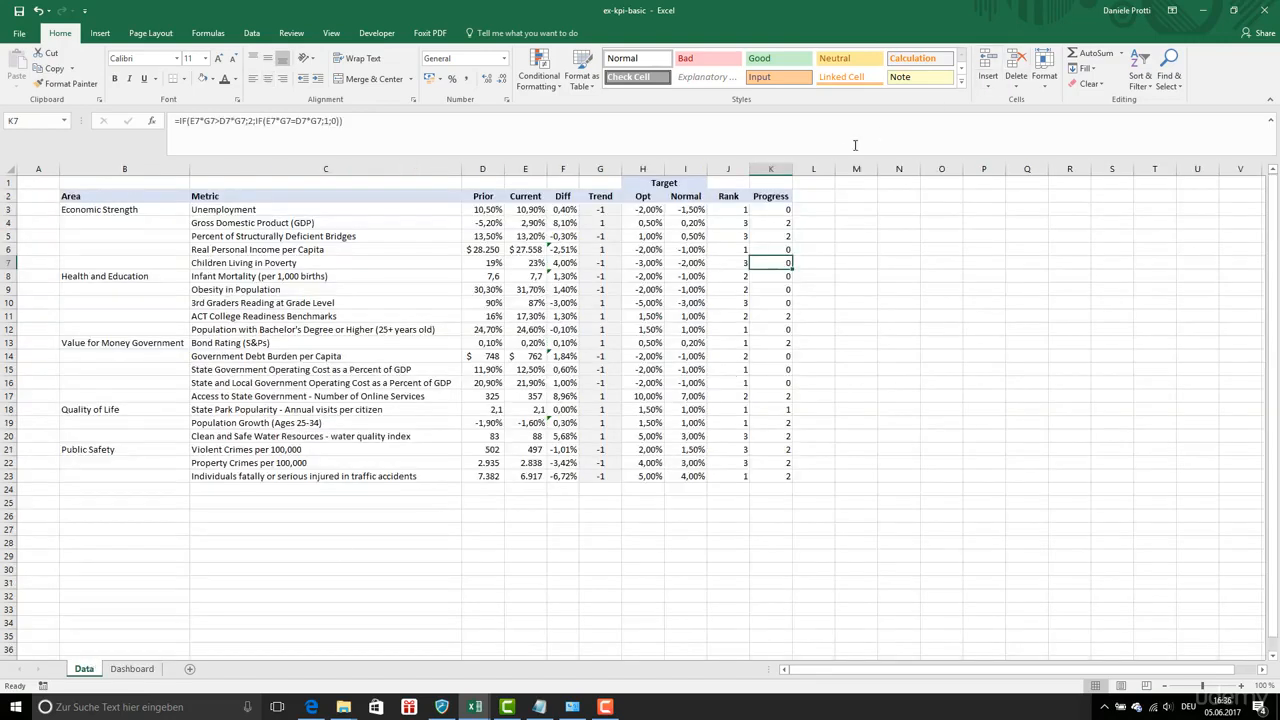
left_click(780, 211)
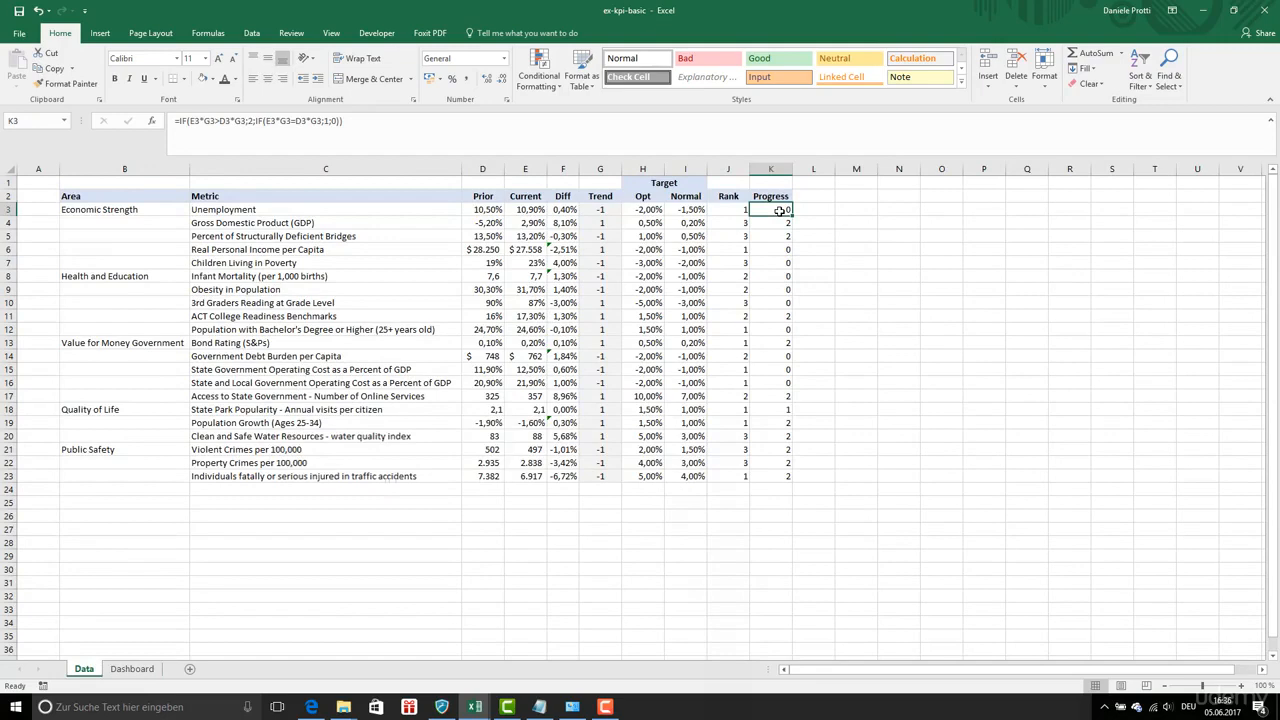
On the Dashboard sheet, insert two blank rows between the Quality of Life heading and its metrics.
key("ctrl+Page_Down")
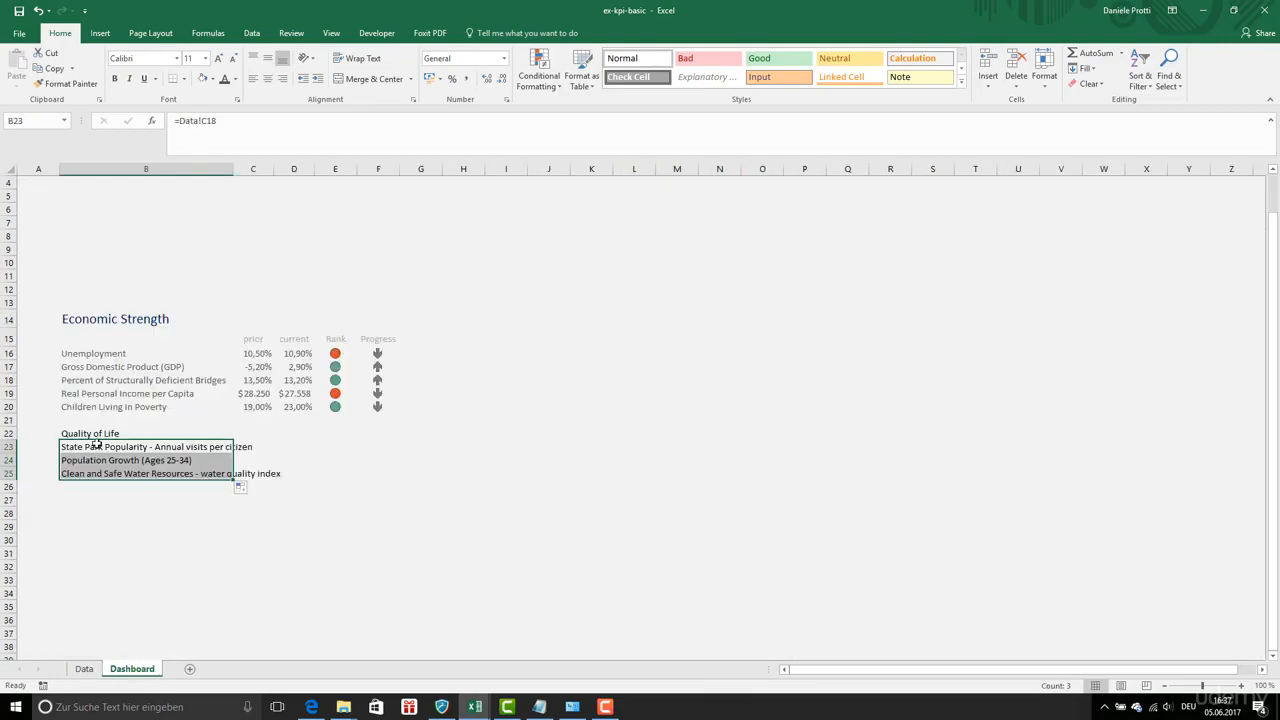
left_click(12, 446)
right_click(14, 446)
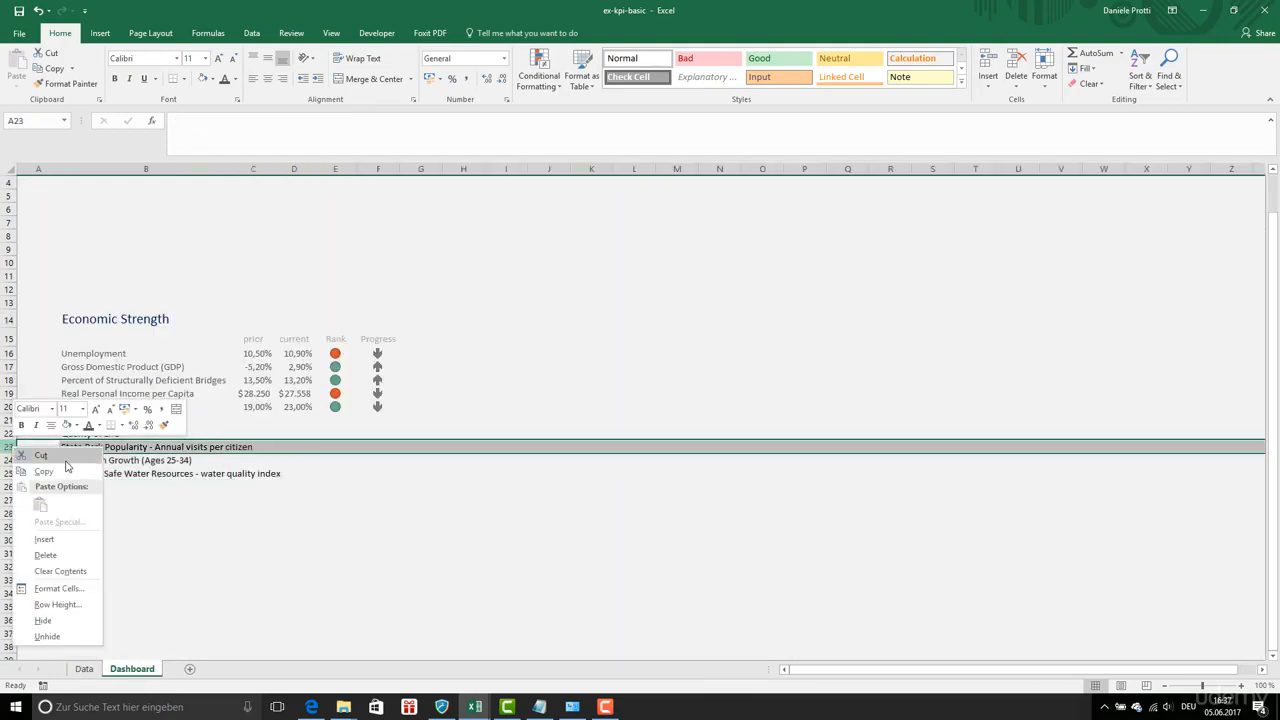
left_click(82, 539)
Copy the text formatting of B17 to the Quality of Life metrics in B25:B27 and auto-fit column B.
left_click(120, 367)
left_click(66, 83)
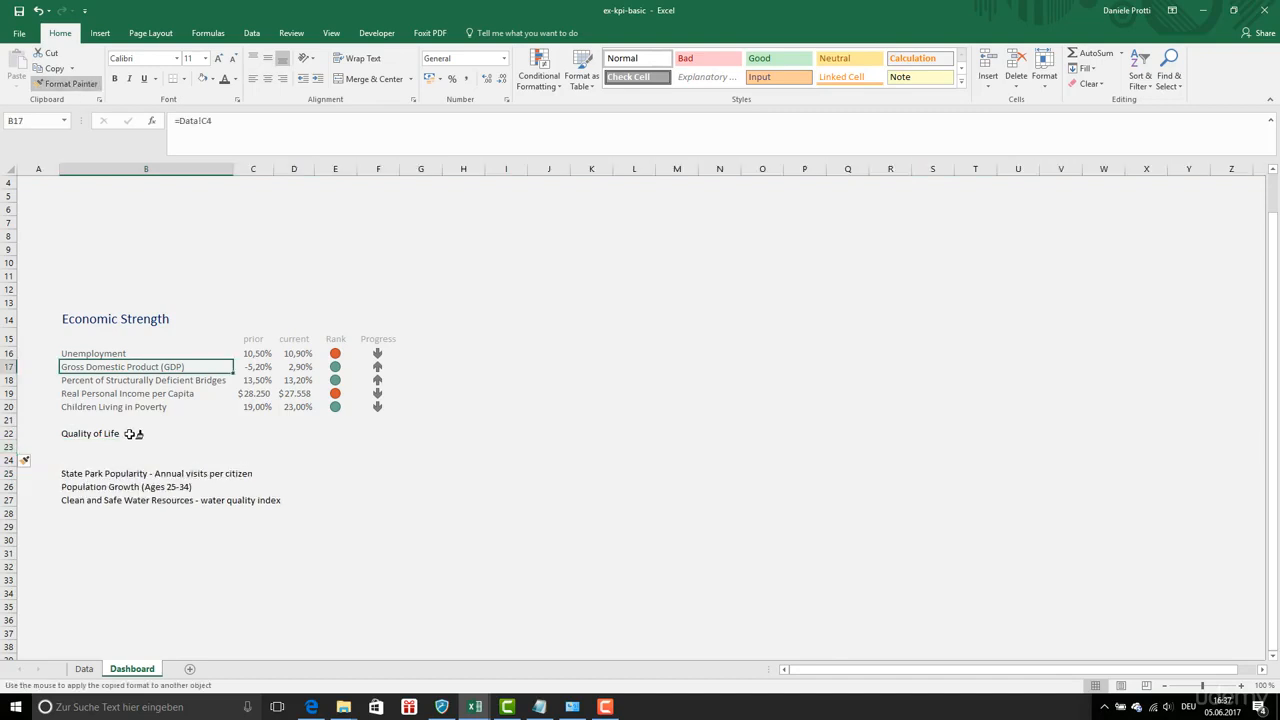
left_click_drag(140, 474, 143, 493)
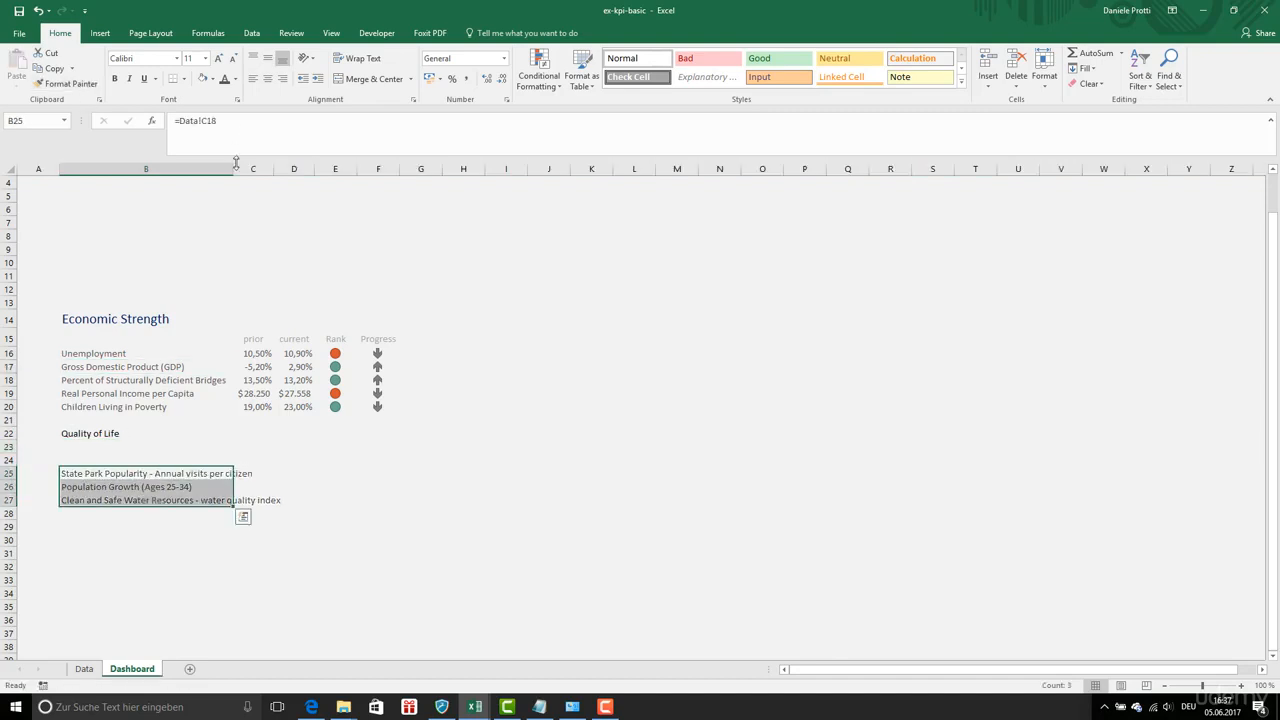
double_click(234, 168)
Fill C25:F27 with links to the Data sheet, starting with =Data!D18 in C25.
mouse_move(300, 472)
left_mouse_down()
mouse_move(427, 472)
mouse_move(452, 510)
left_mouse_up()
key("ctrl+v")
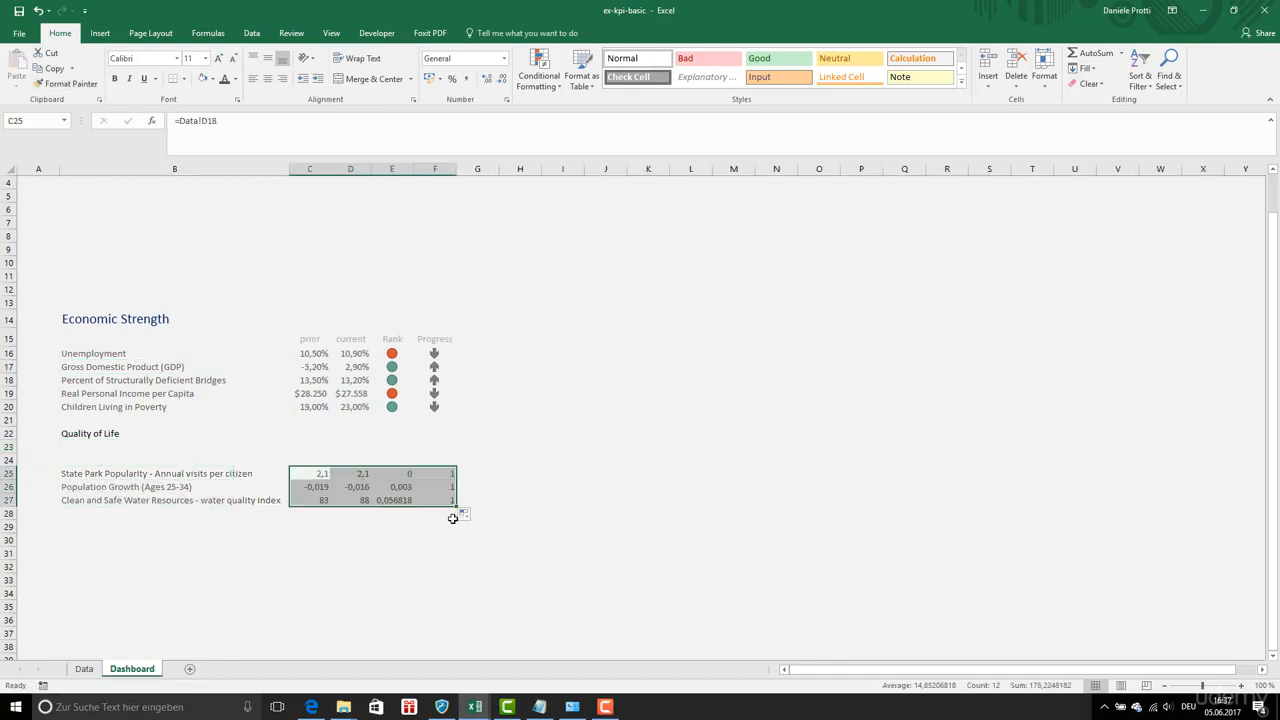
left_click(449, 528)
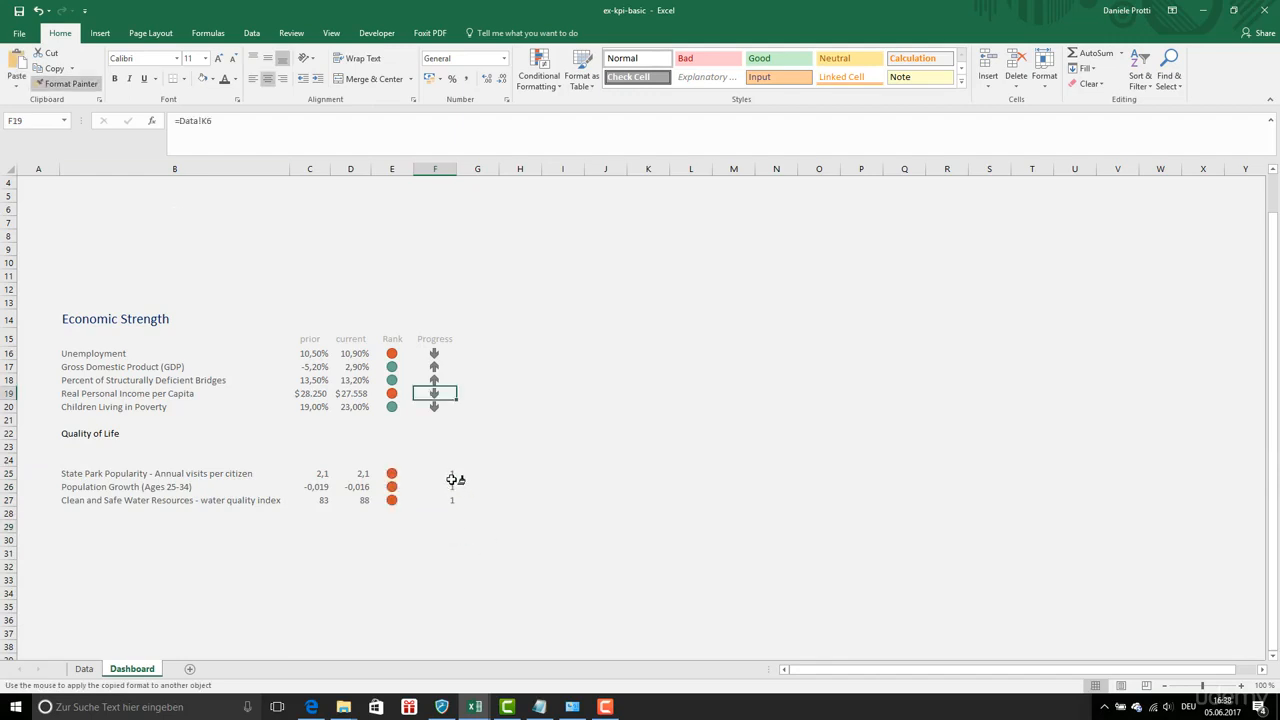
Copy the Economic Strength rank circle and progress arrow formatting onto the Quality of Life cells E25:F27.
left_click_drag(451, 476, 457, 505)
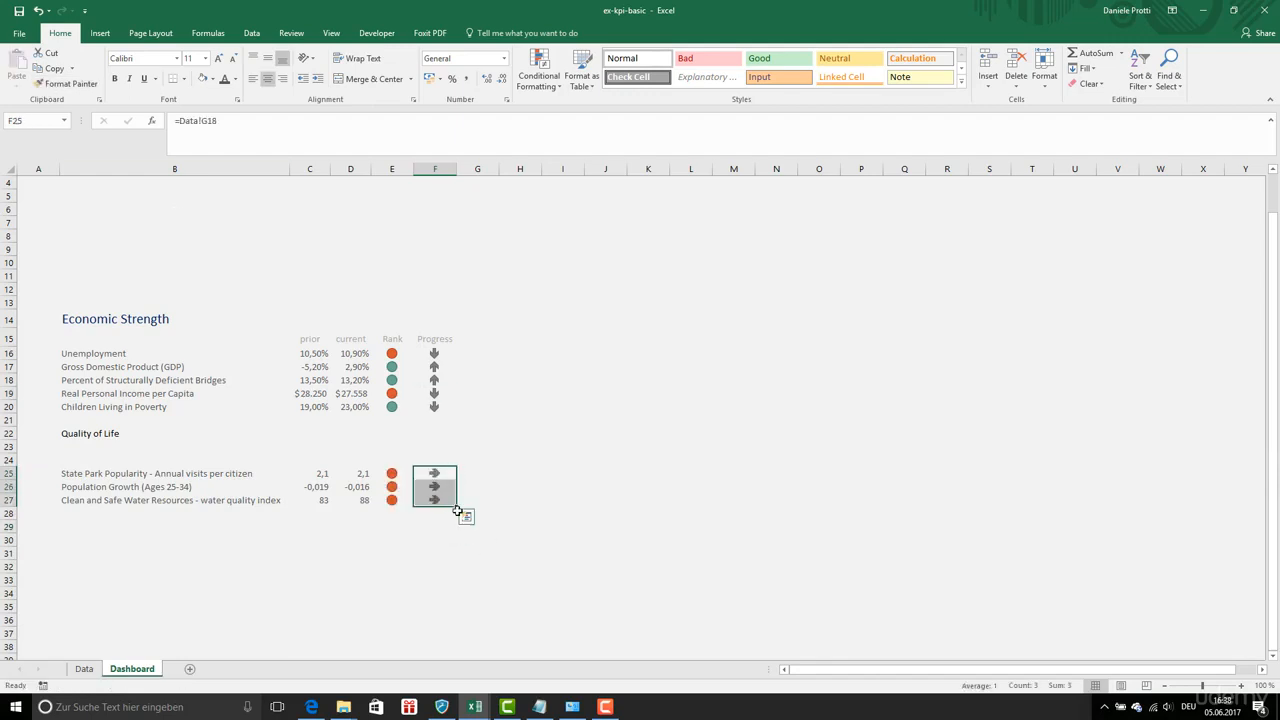
left_click(420, 553)
left_click(400, 487)
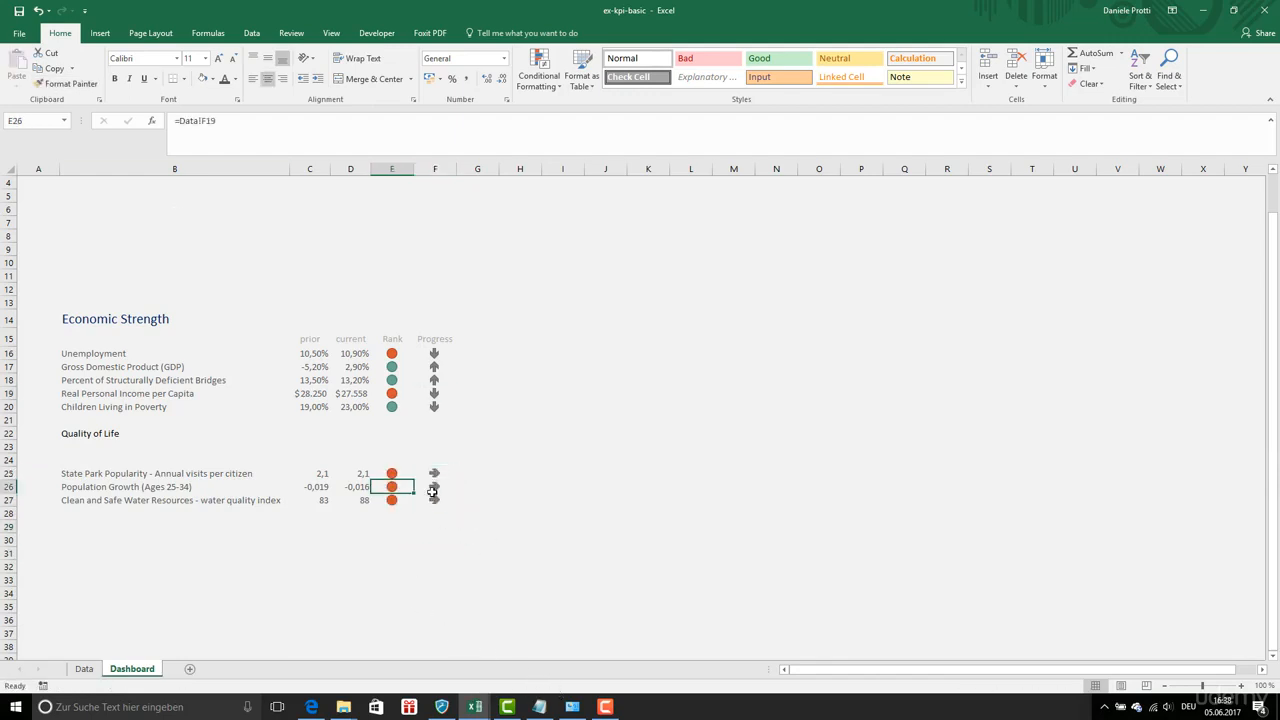
Copy the formatting of the Economic Strength heading in B14 onto the Quality of Life heading in B22.
left_click(104, 318)
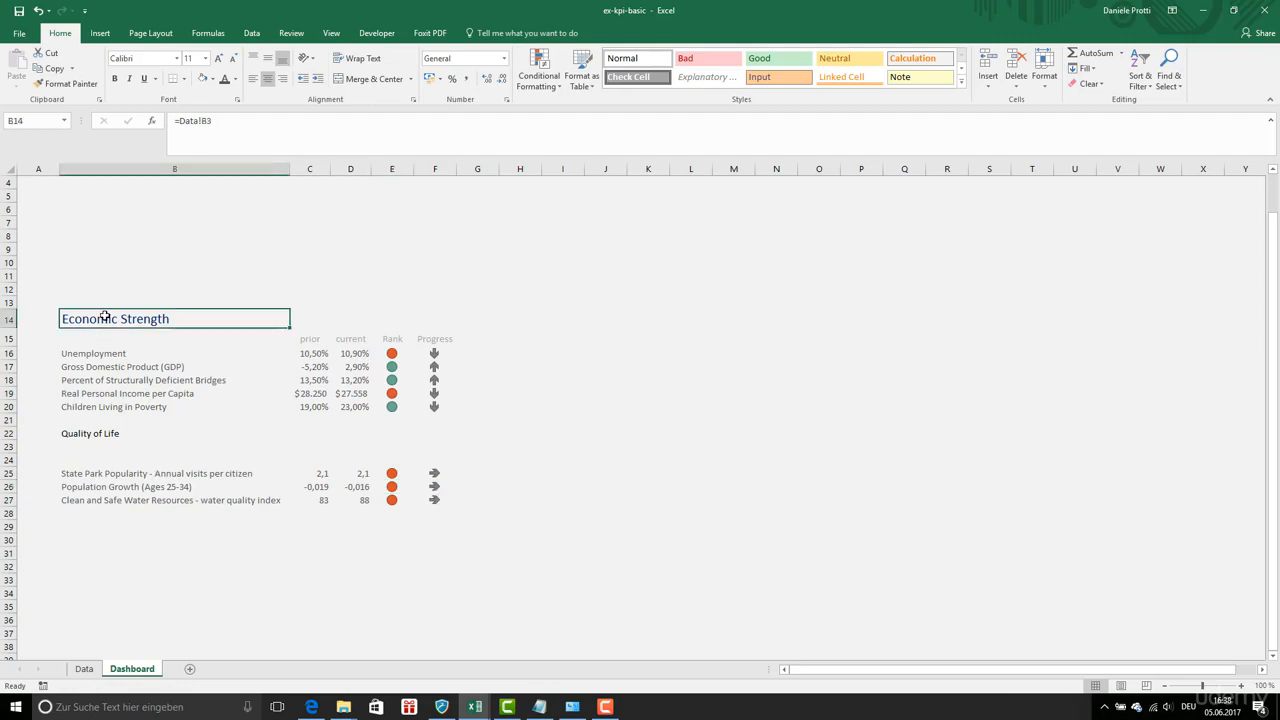
left_click(65, 83)
left_click(115, 434)
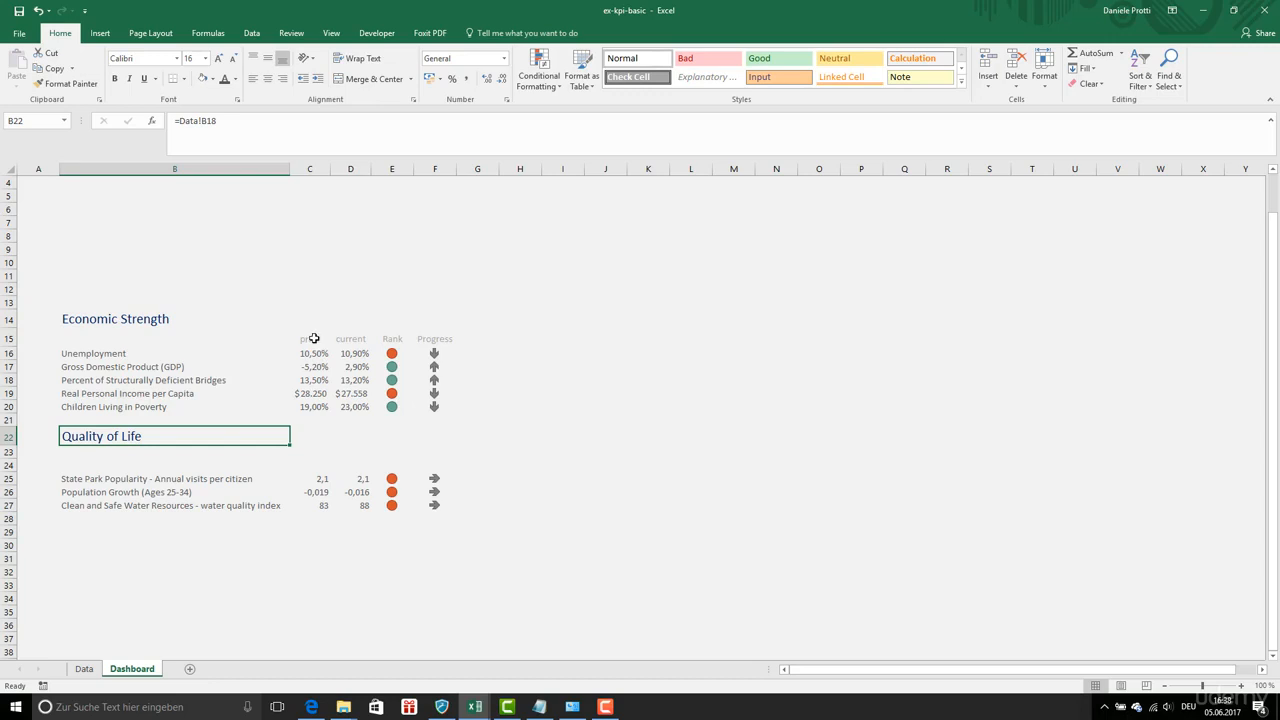
Copy the prior, current, Rank and Progress column headers from C15:F15 to C24:F24 above the Quality of Life metrics.
left_click_drag(313, 338, 428, 336)
key("ctrl+c")
key("ctrl+q")
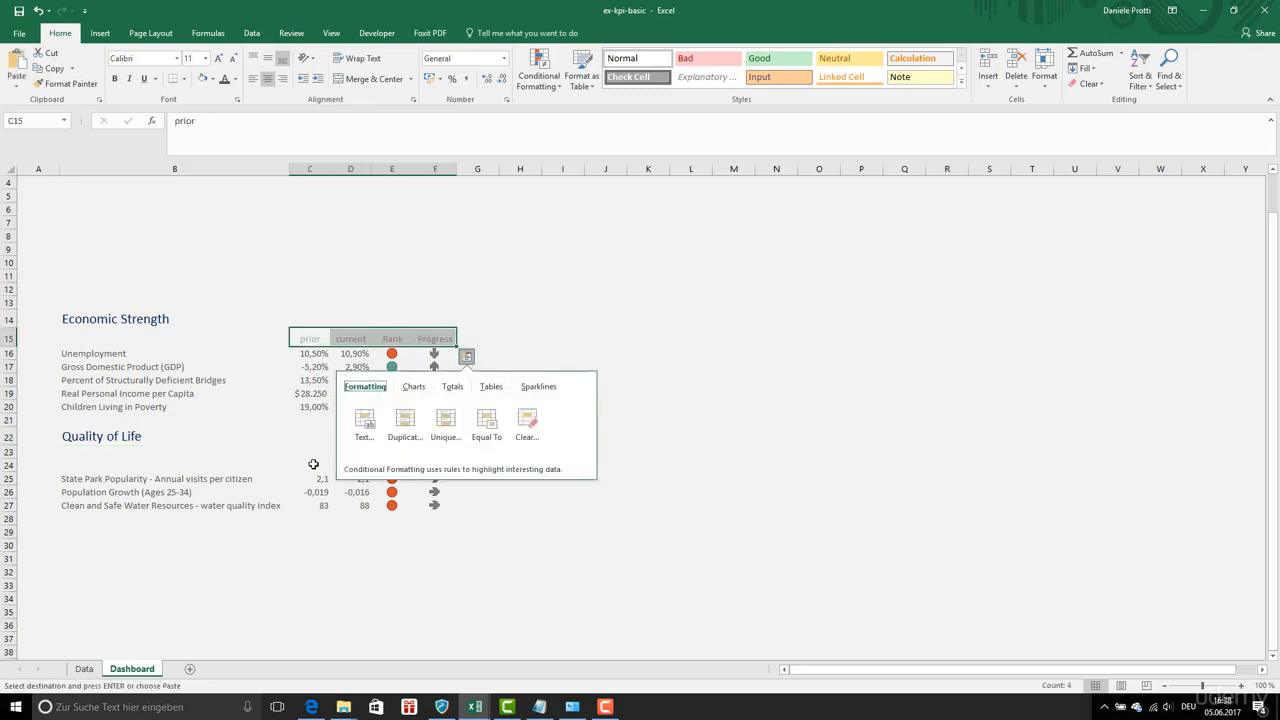
left_click(313, 464)
key("ctrl+v")
key("Escape")
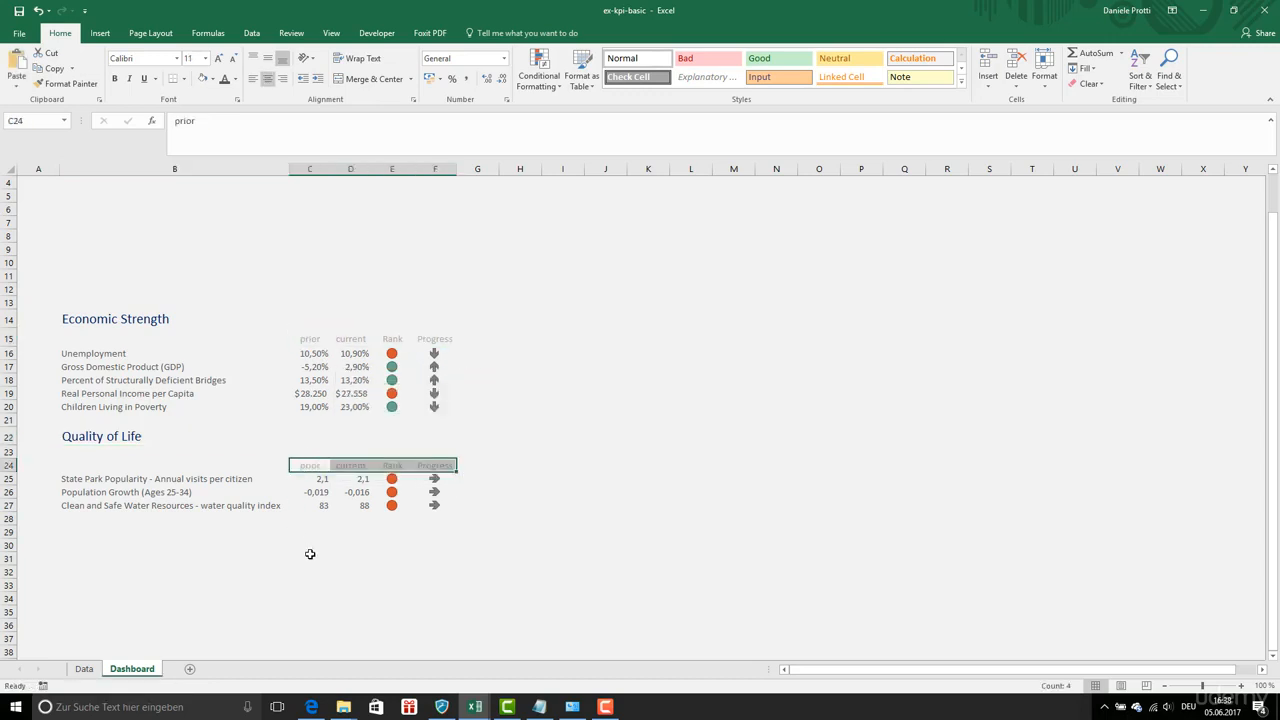
left_click(88, 454)
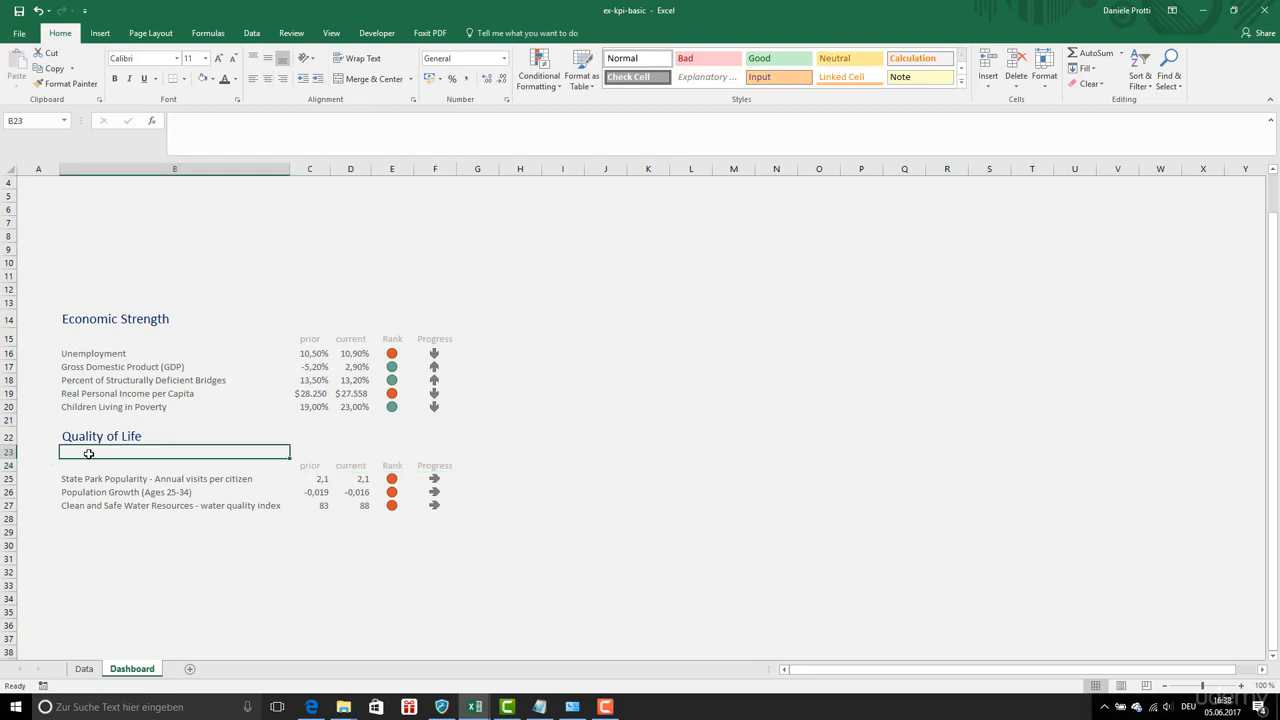
left_click(325, 304)
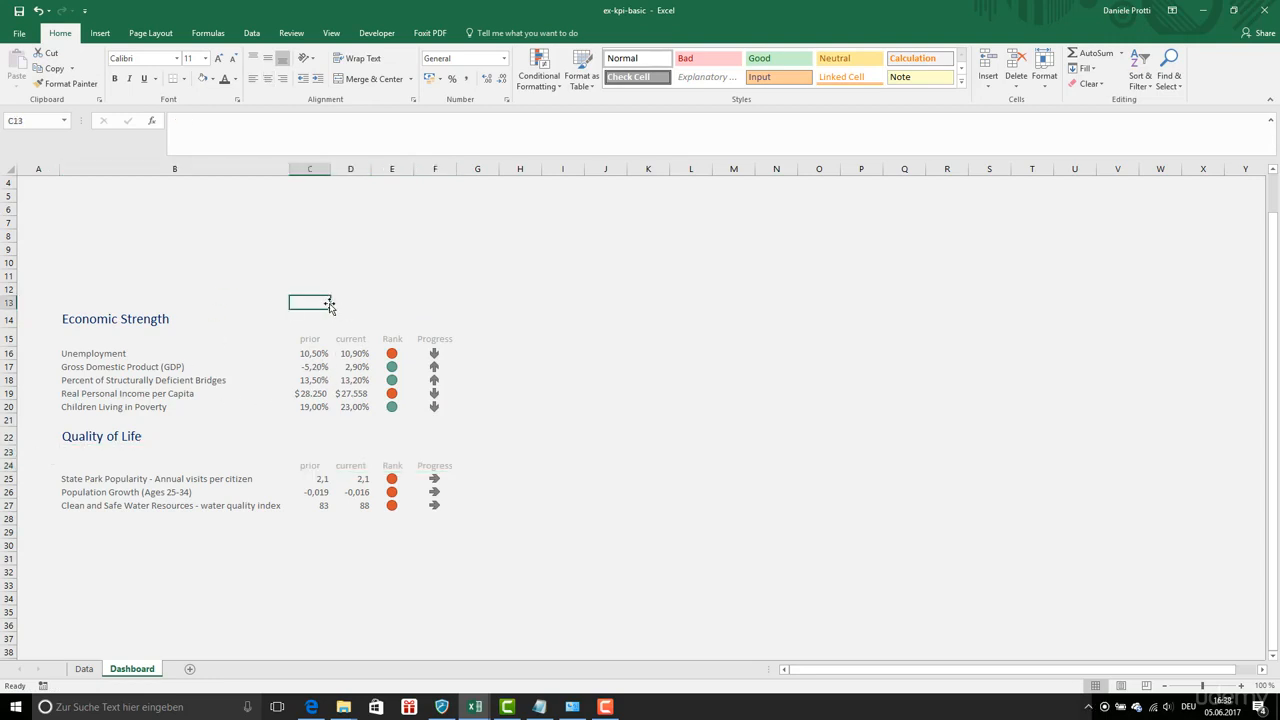
left_click(392, 352)
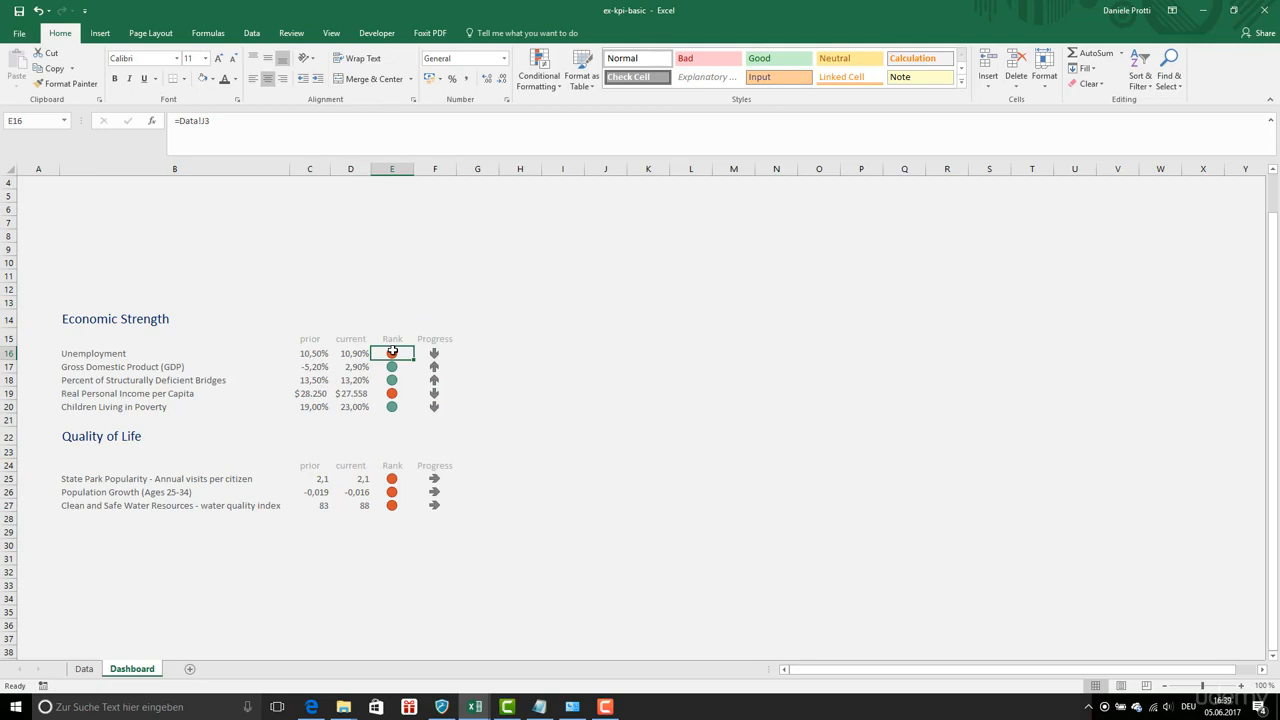
left_click(395, 506)
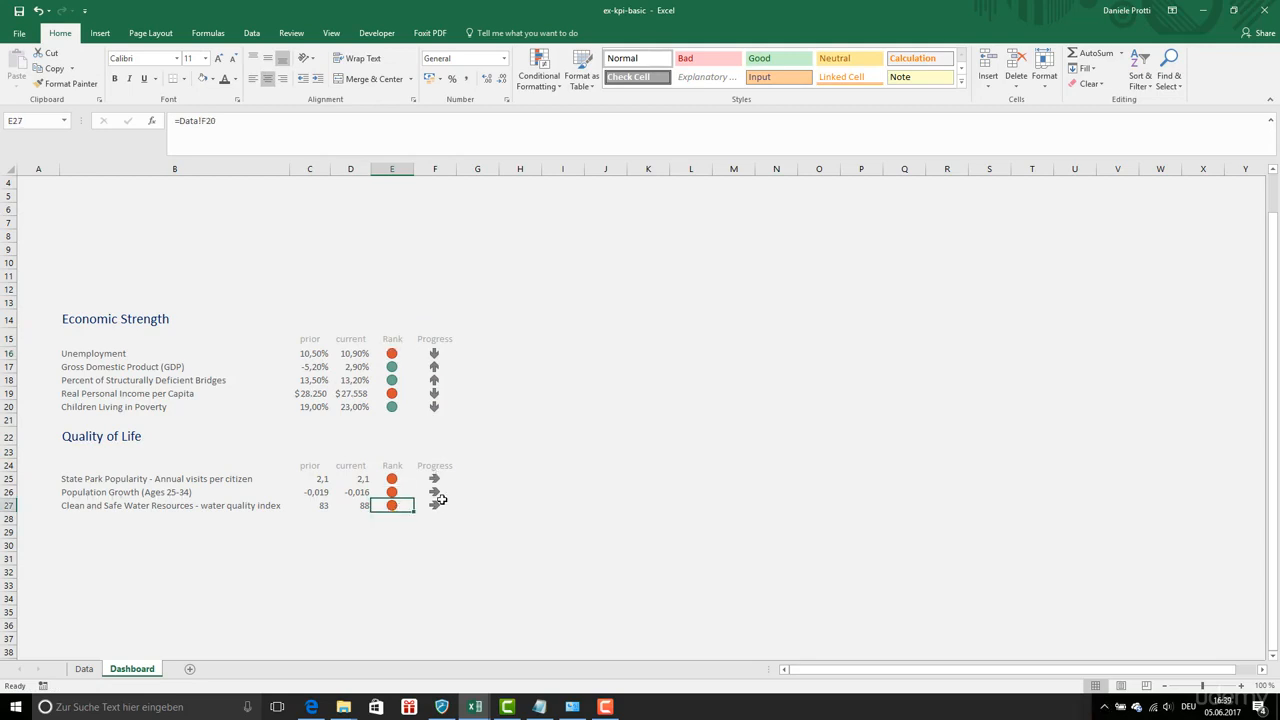